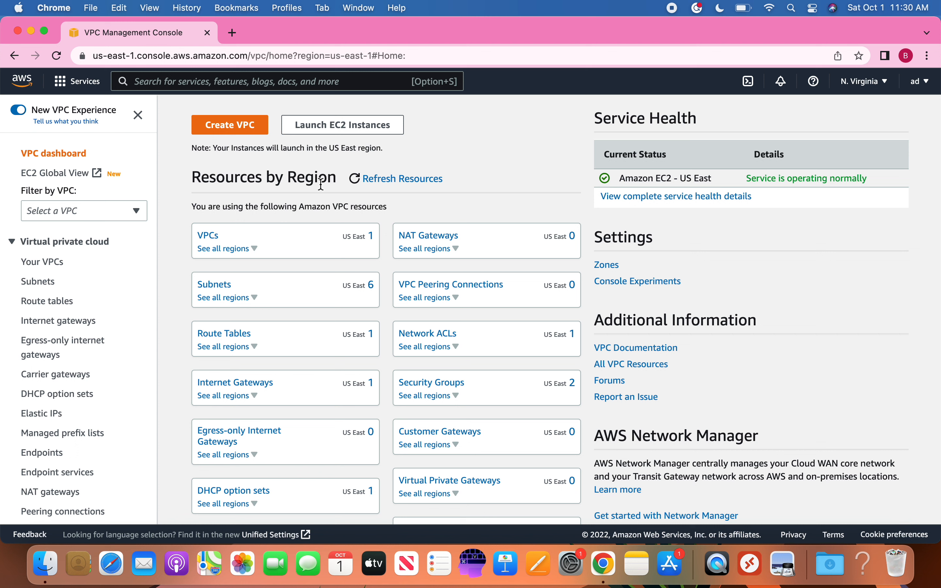
# Step: Open the VPC creation form and compare the "VPC only" and "VPC and more" resource options
pyautogui.click(231, 128)
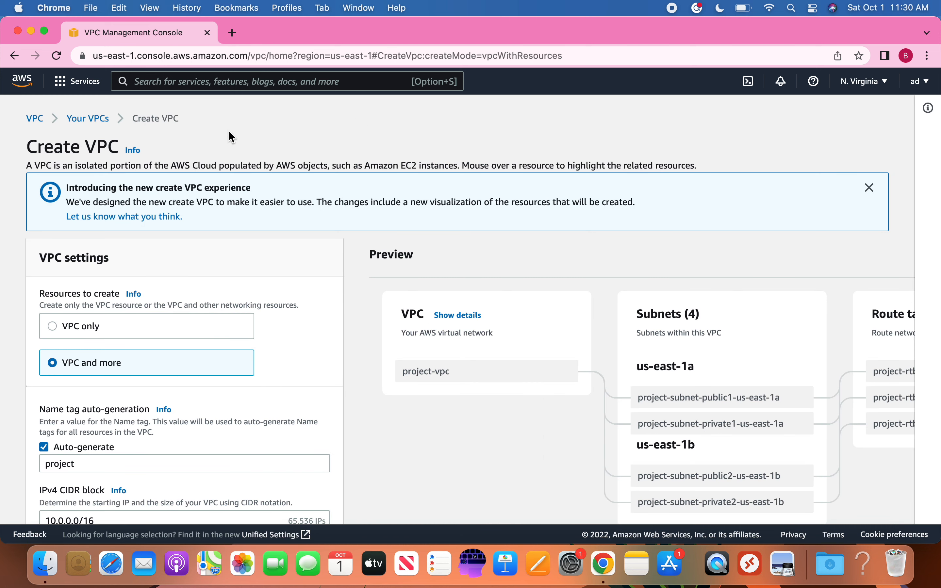
pyautogui.click(52, 328)
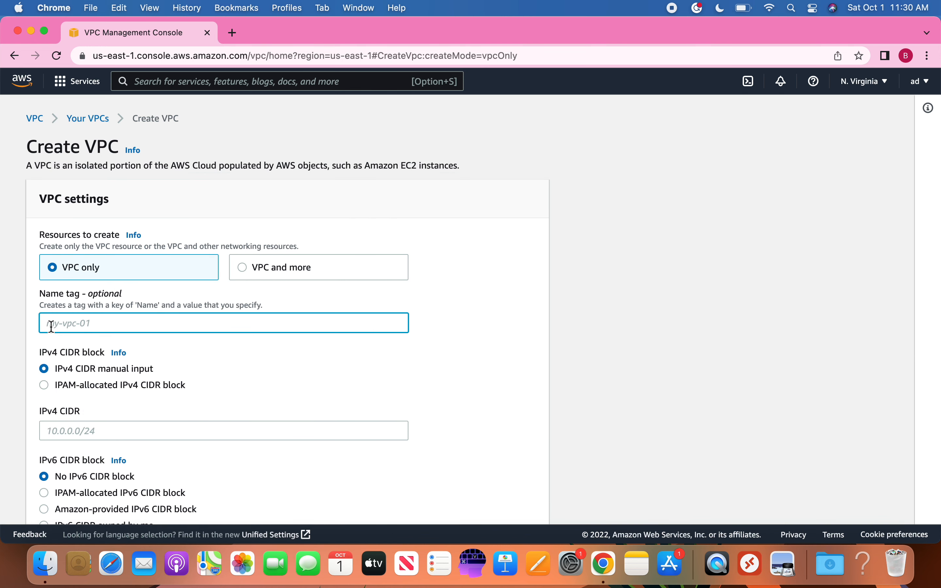
pyautogui.click(244, 268)
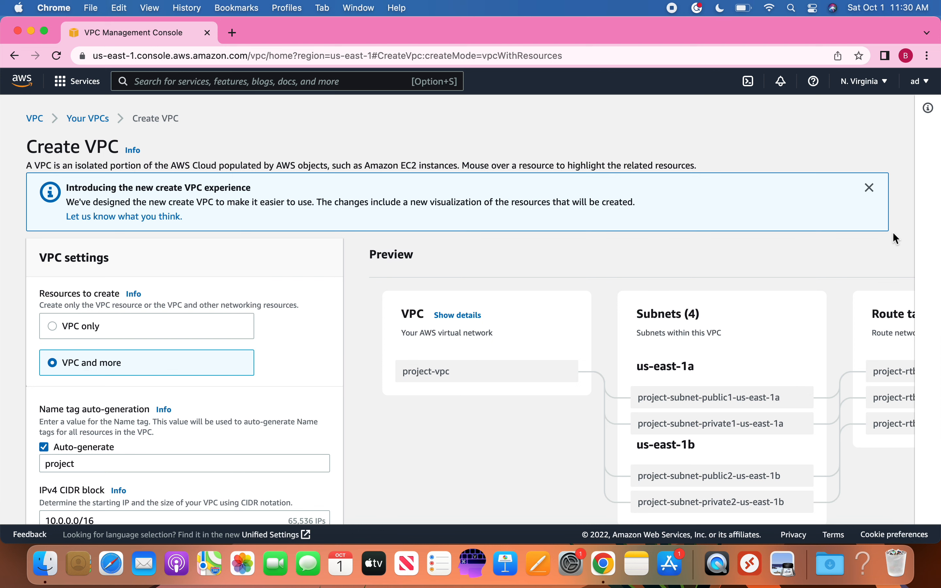
pyautogui.press('Up')
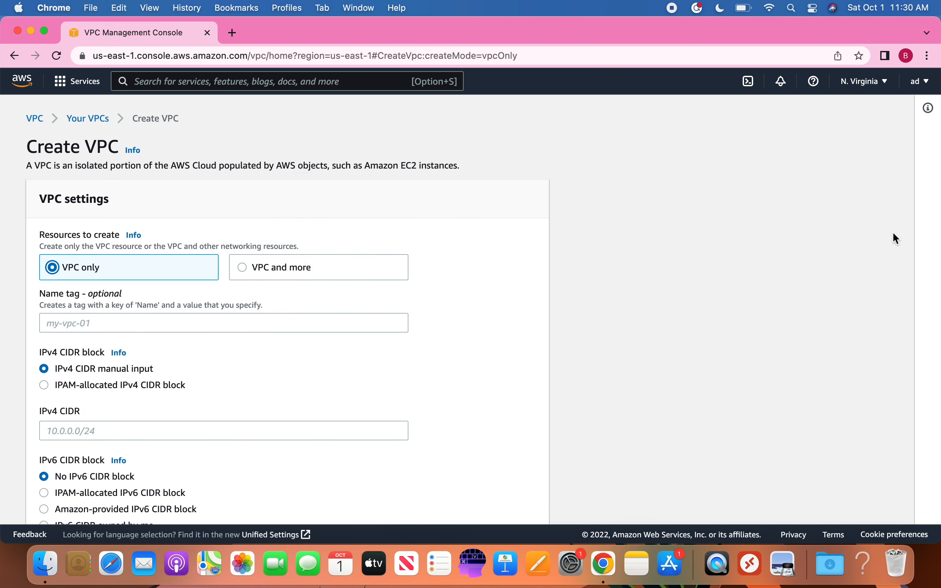
pyautogui.press('Down')
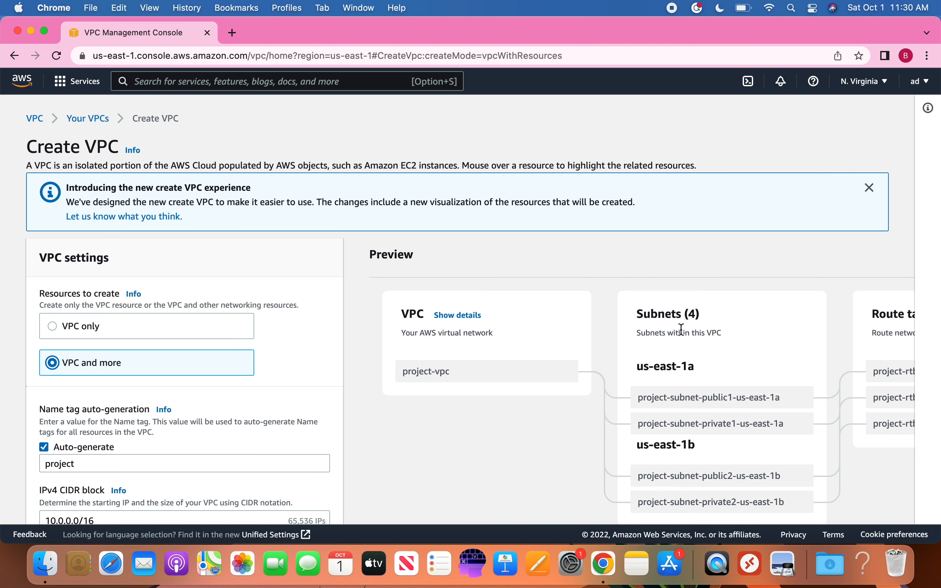
# Step: Examine the "VPC and more" preview across its subnets, route tables and network connections
pyautogui.click(548, 493)
pyautogui.hscroll(8, 548, 493)
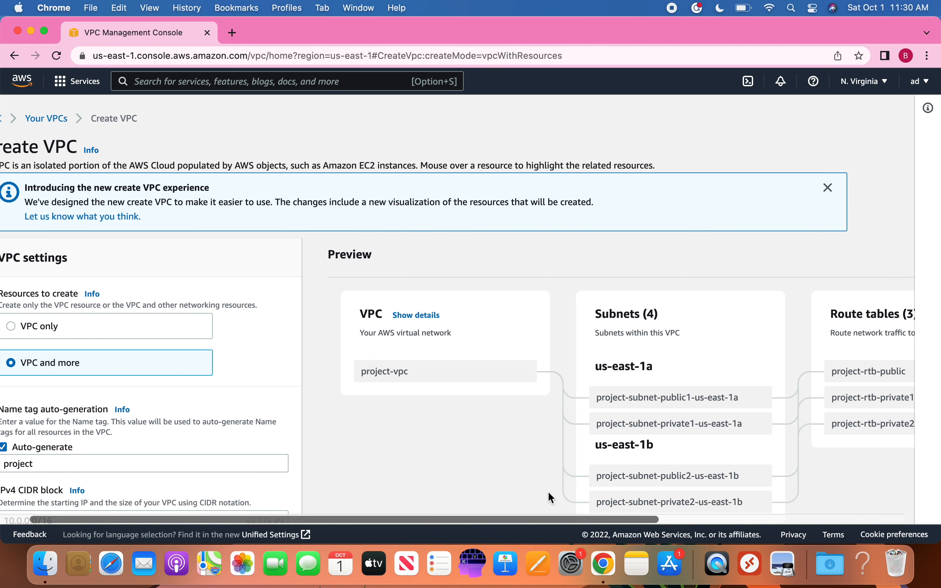
pyautogui.hscroll(8, 552, 499)
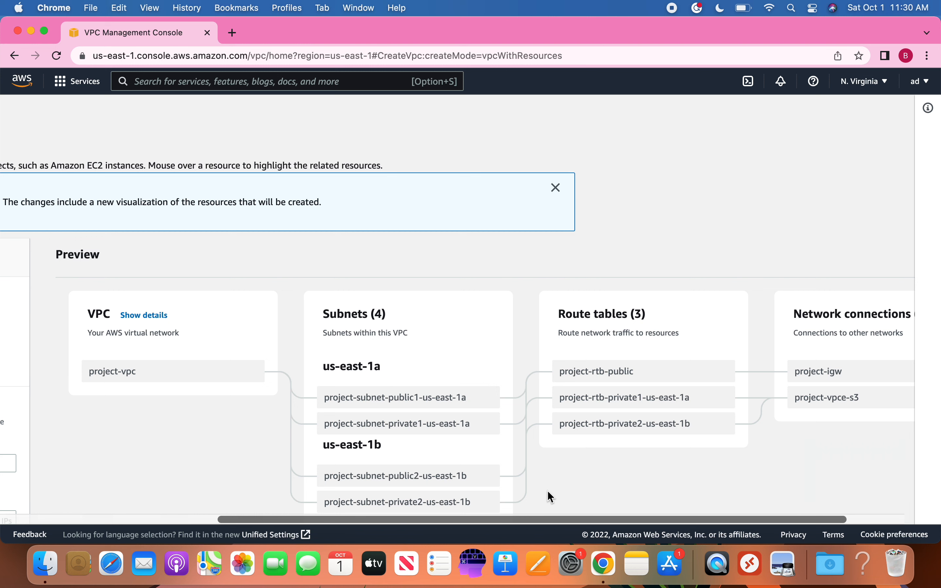
pyautogui.scroll(-1, 551, 496)
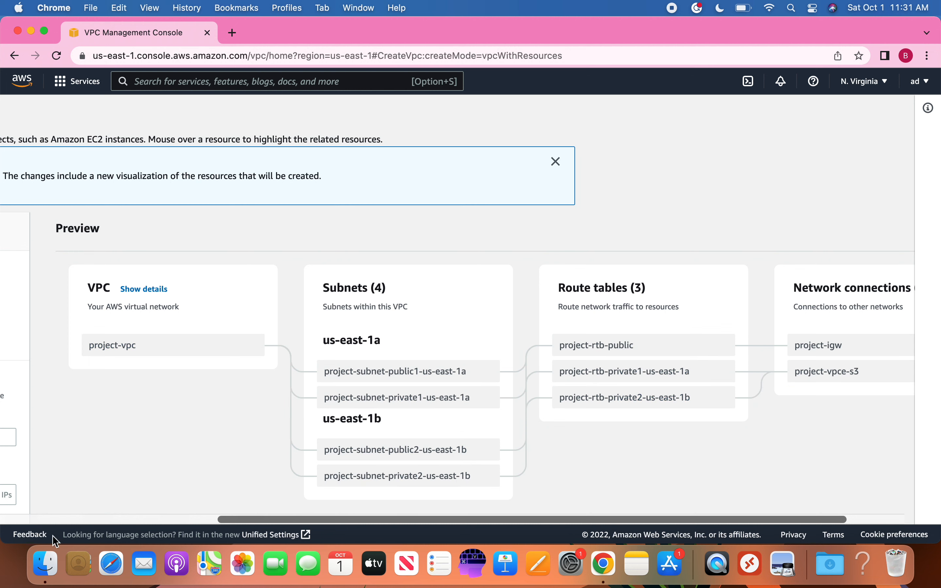
pyautogui.moveTo(261, 520); pyautogui.dragTo(42, 521)
pyautogui.click(192, 255)
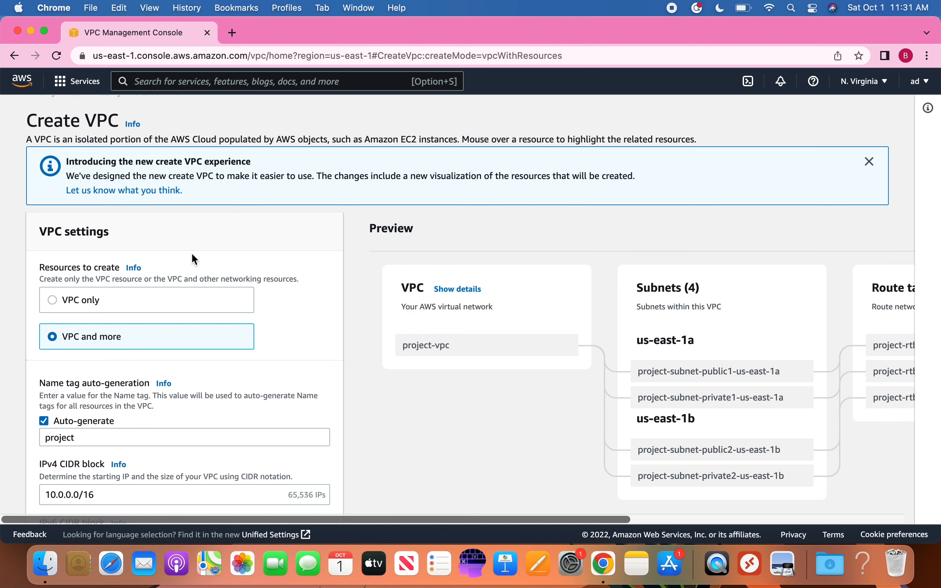
# Step: Choose to create the VPC only, name it testvpc and set its IPv4 CIDR to 10.0.0.0/24
pyautogui.click(55, 299)
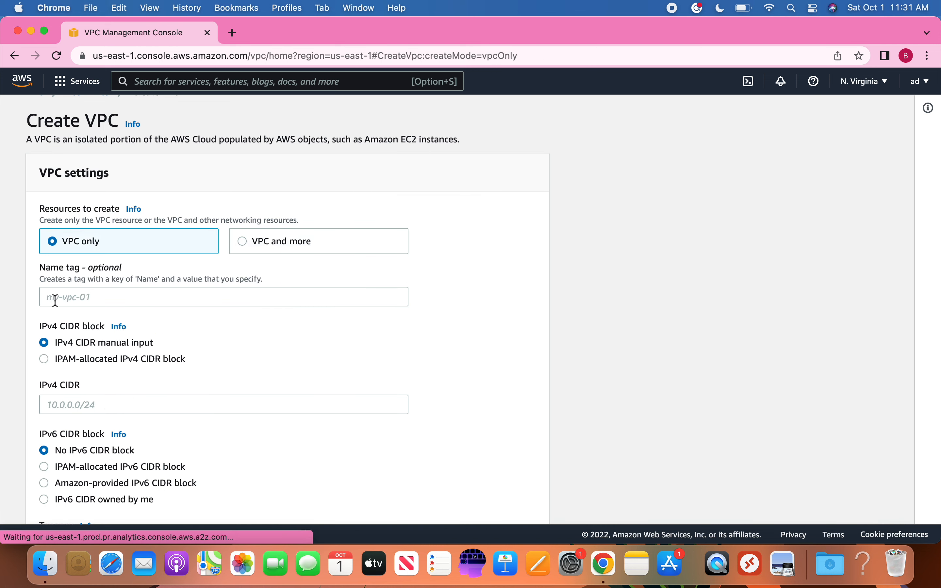
pyautogui.click(80, 300)
pyautogui.write('testvpc')
pyautogui.click(123, 406)
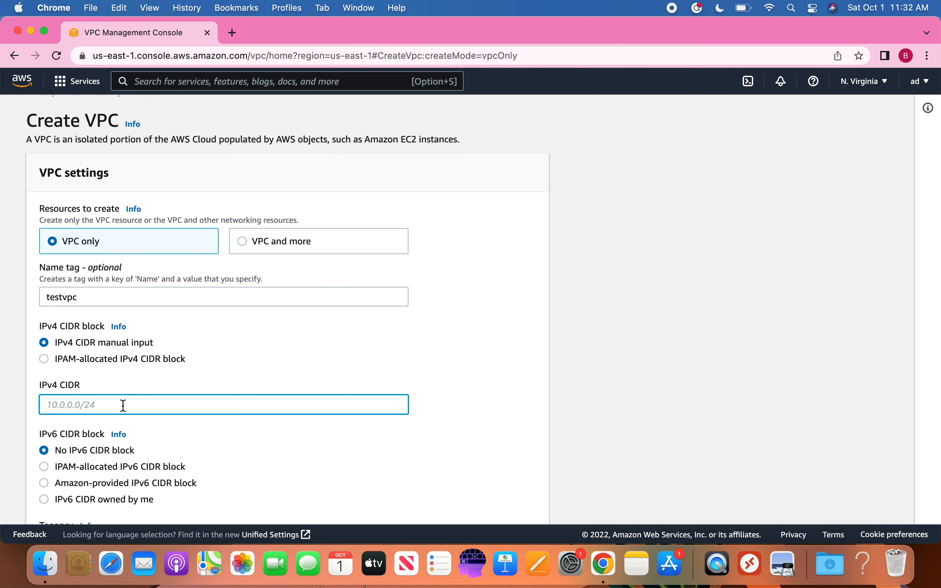
pyautogui.write('10.0.0.0/24')
pyautogui.click(428, 356)
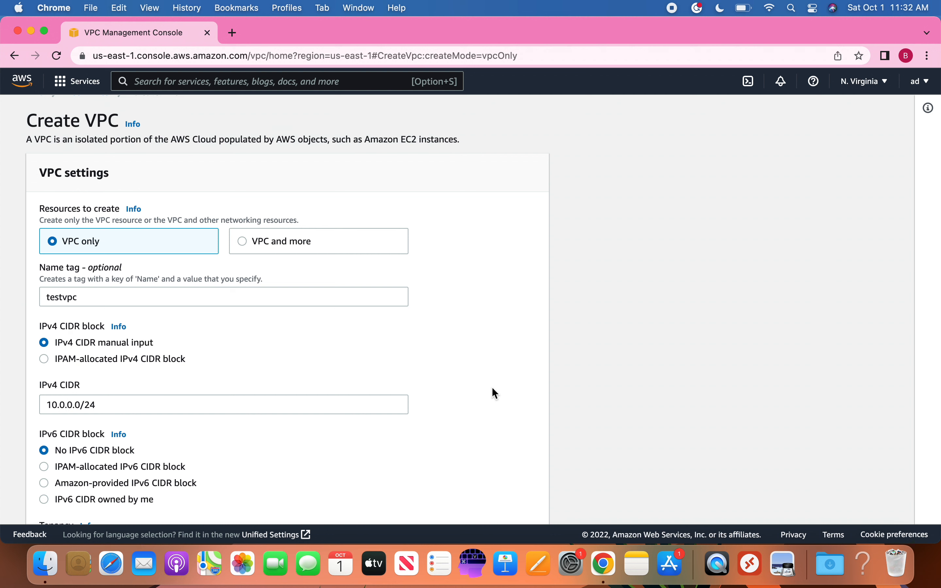
# Step: Keep the tenancy at Default and create the VPC
pyautogui.scroll(-5, 492, 388)
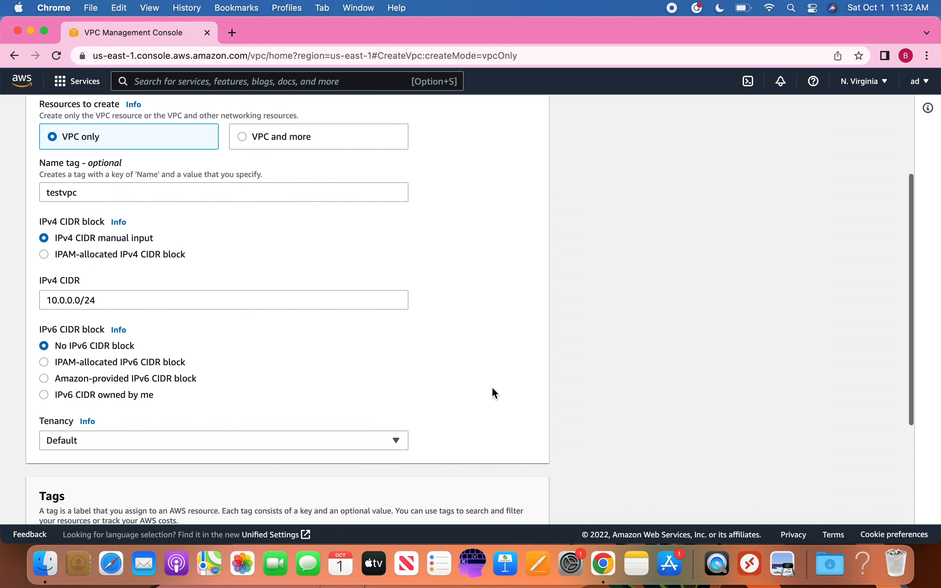
pyautogui.scroll(-5, 493, 388)
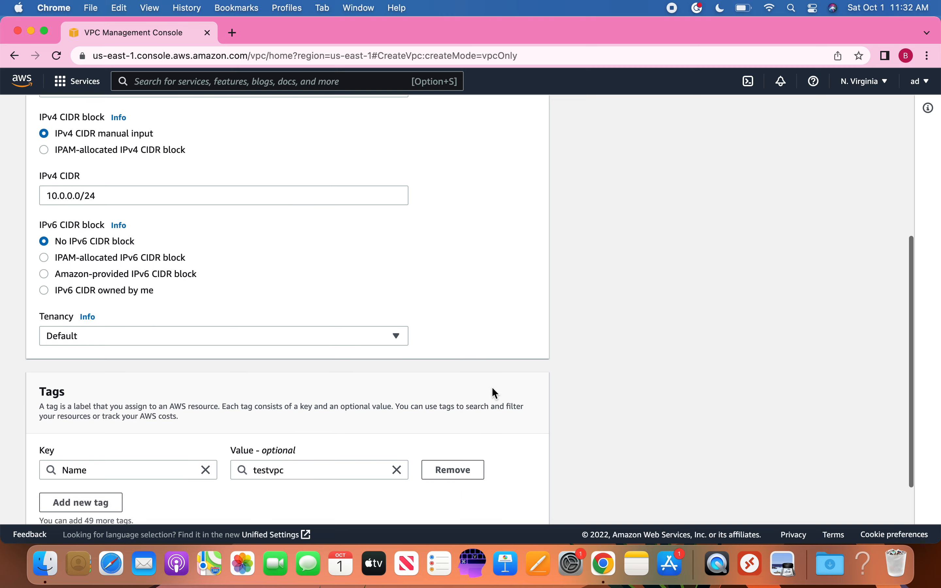
pyautogui.scroll(-3, 491, 393)
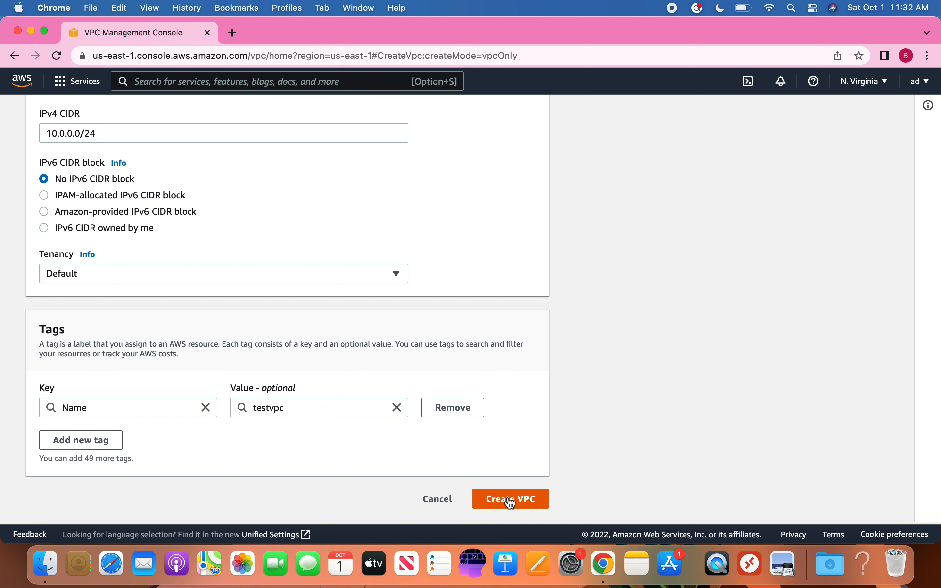
pyautogui.click(99, 268)
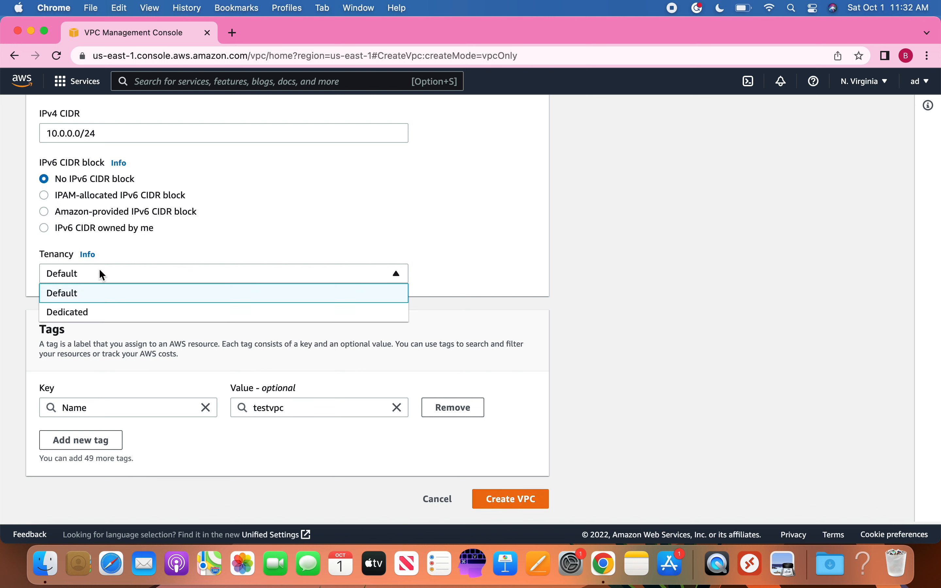
pyautogui.click(86, 294)
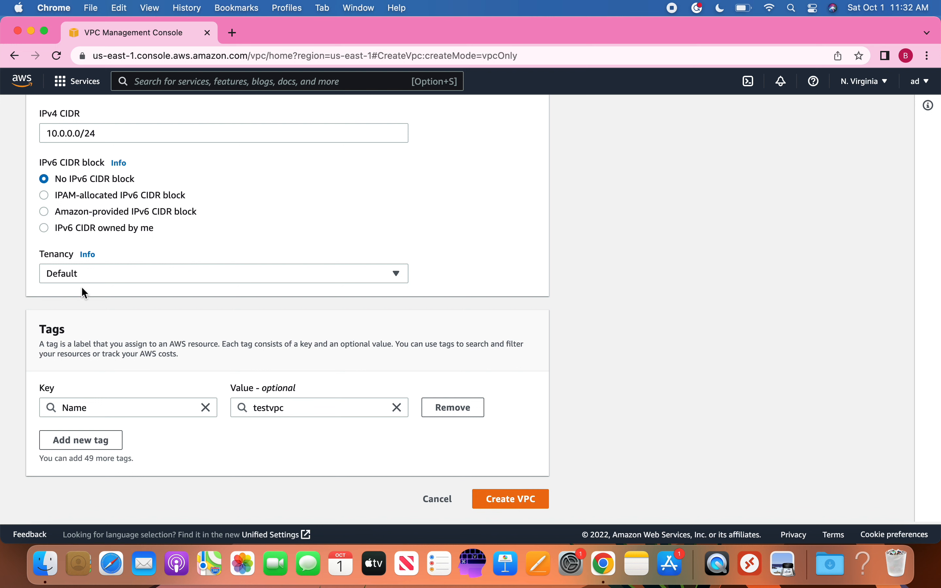
pyautogui.click(516, 500)
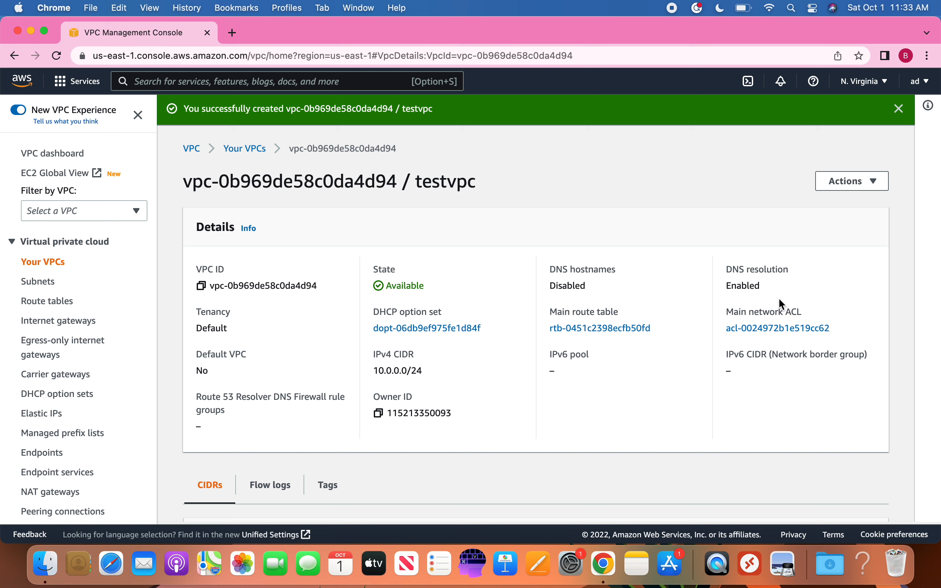
# Step: Select only testvpc in the VPC list and view its CIDR details
pyautogui.click(61, 268)
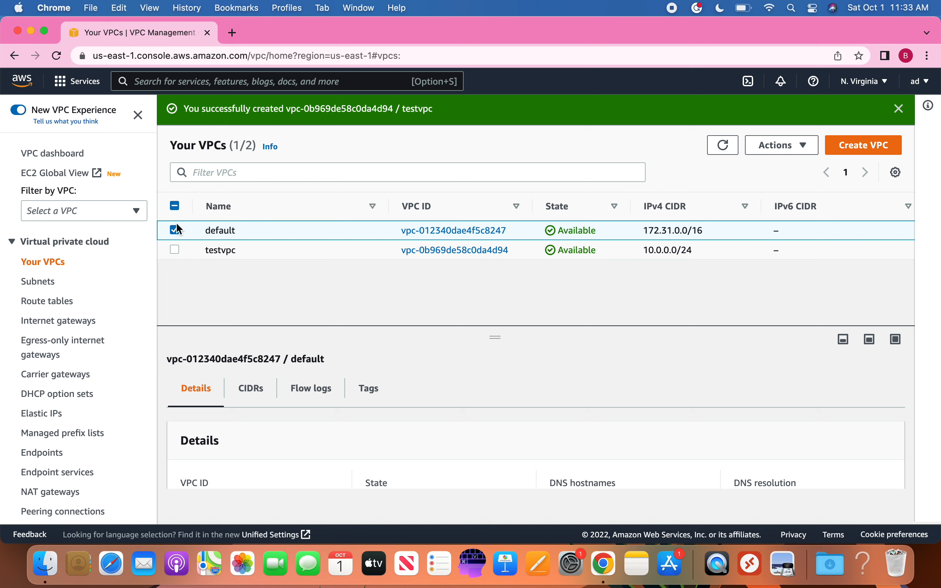
pyautogui.click(176, 250)
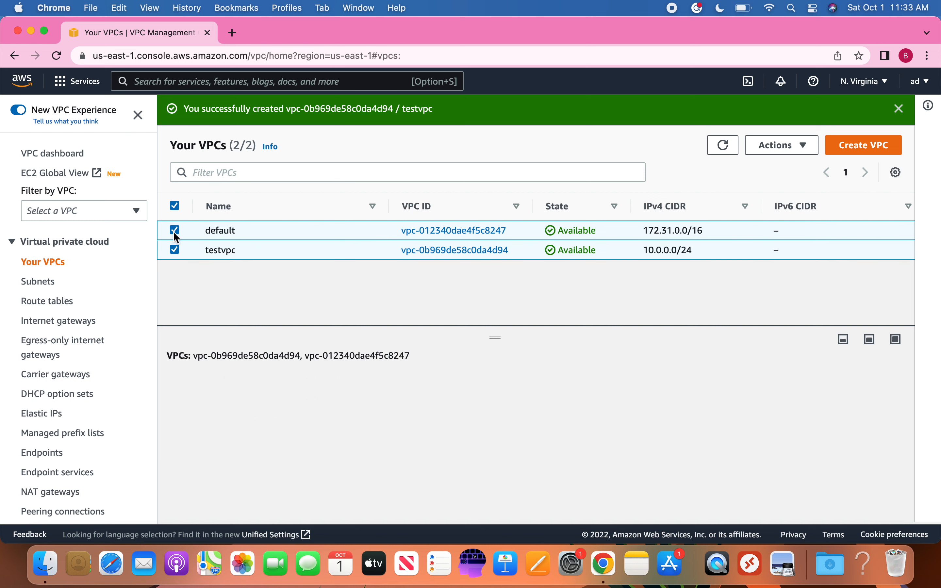
pyautogui.click(175, 230)
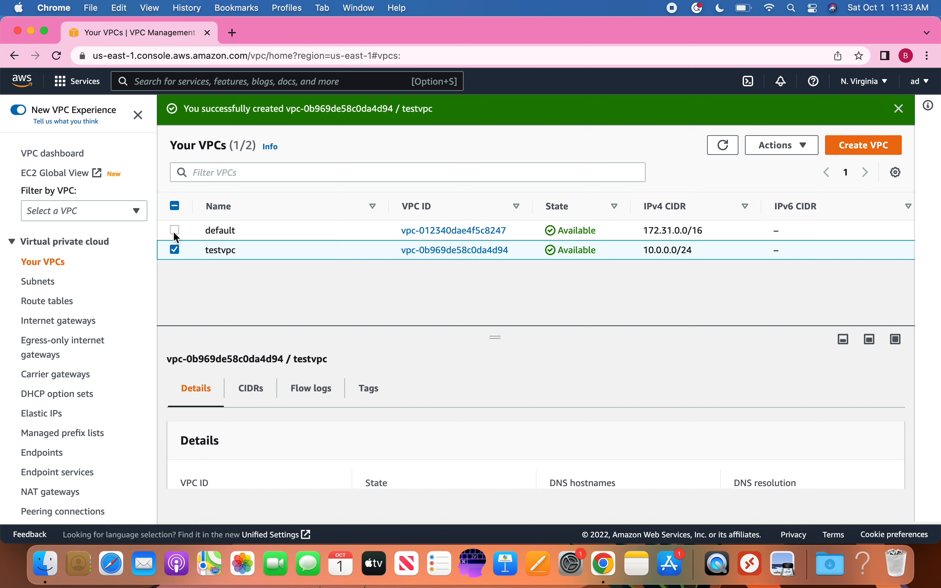
pyautogui.click(366, 405)
pyautogui.click(268, 404)
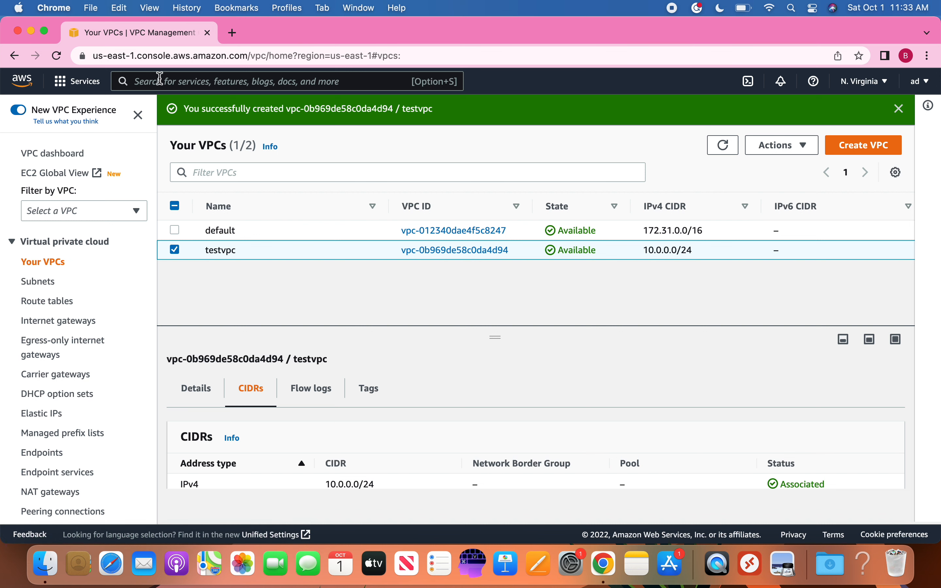
# Step: Start creating a subnet and assign it to the testvpc VPC
pyautogui.click(54, 286)
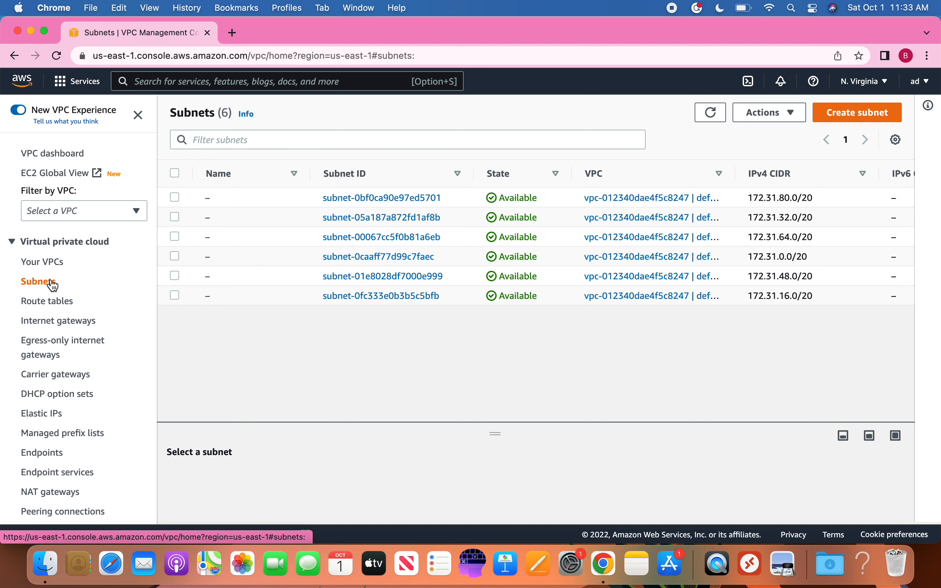
pyautogui.click(877, 118)
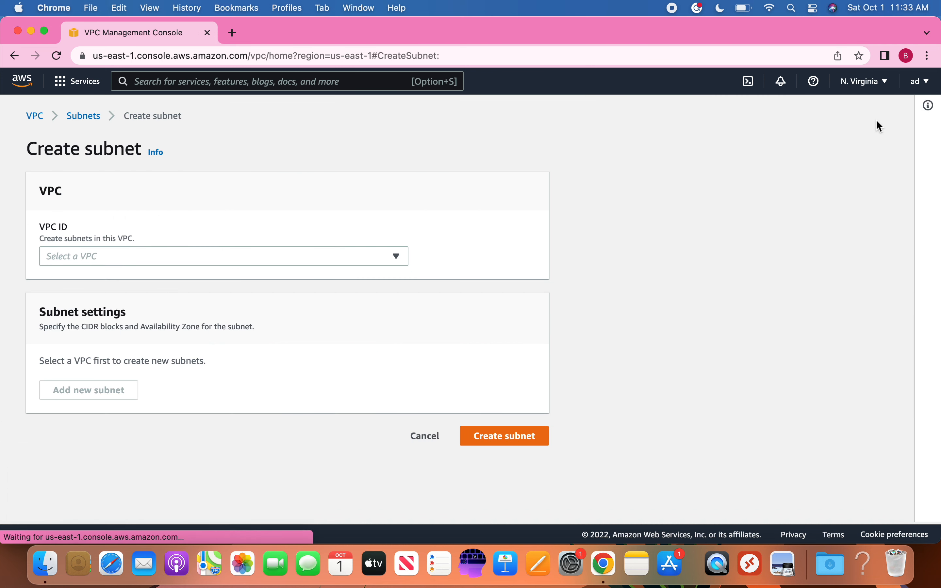
pyautogui.click(131, 261)
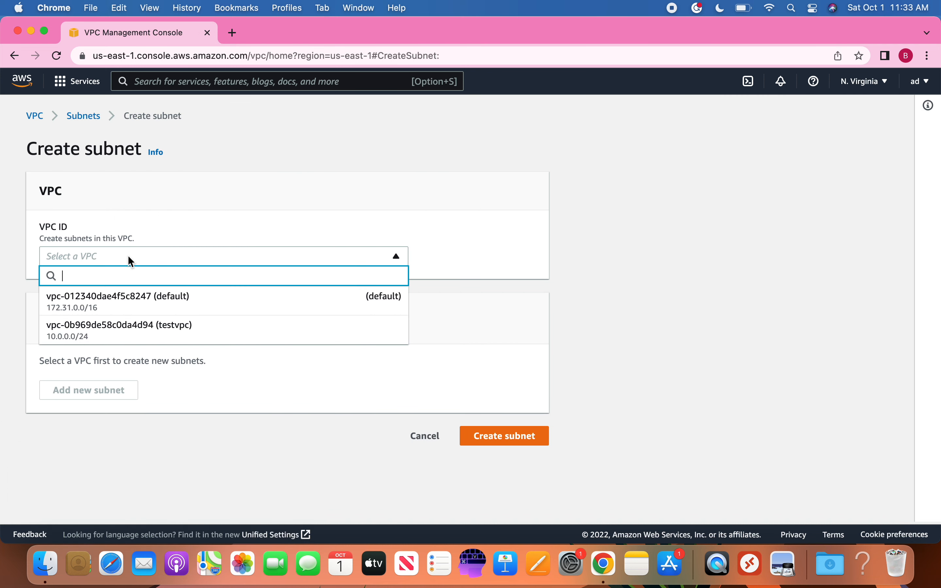
pyautogui.click(126, 335)
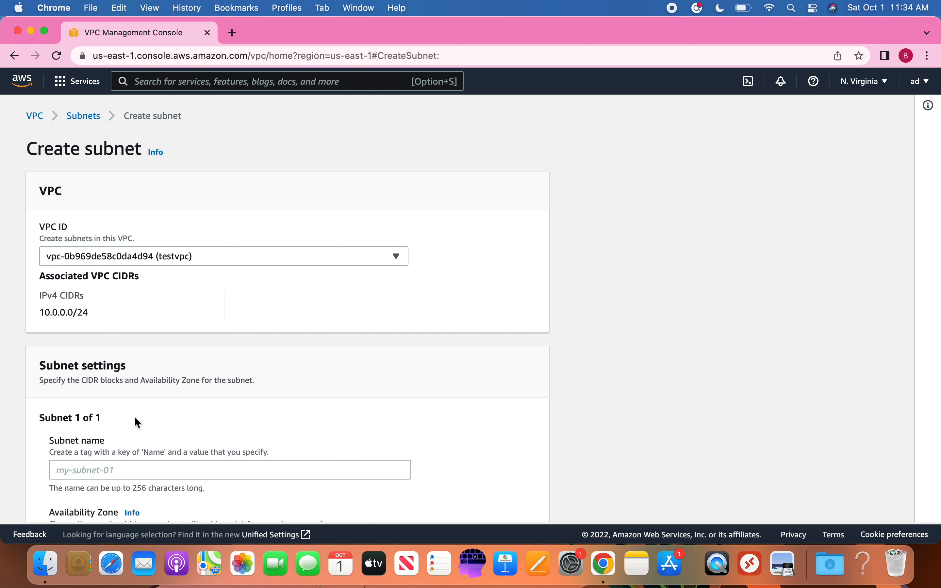
# Step: Name the subnet subnet1 and place it in the us-east-1a availability zone
pyautogui.scroll(-3, 135, 418)
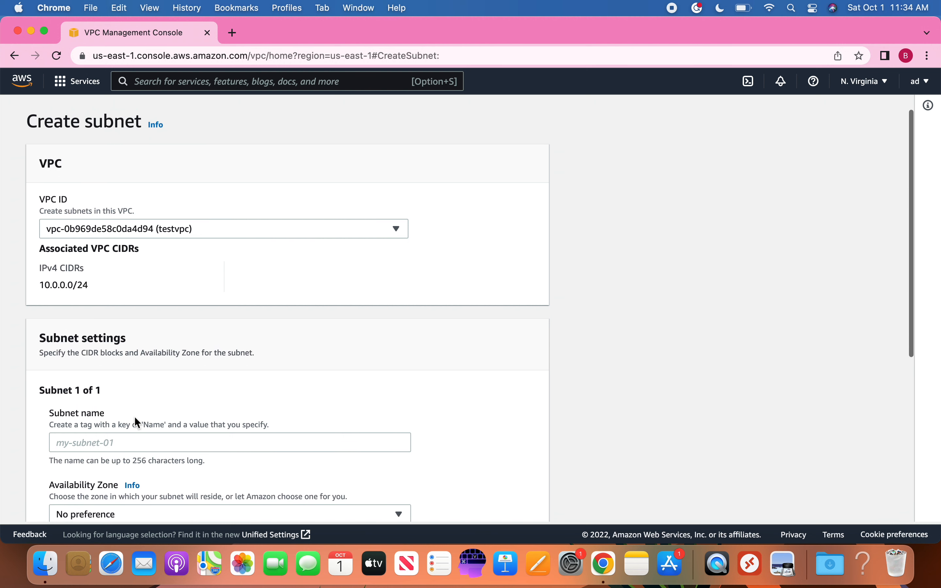
pyautogui.scroll(-1, 135, 416)
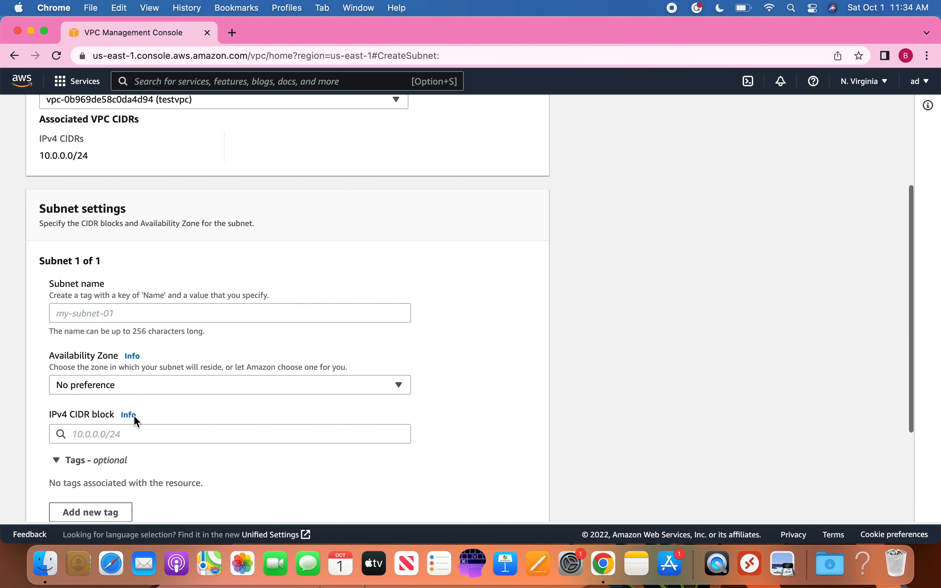
pyautogui.click(138, 320)
pyautogui.write('sub')
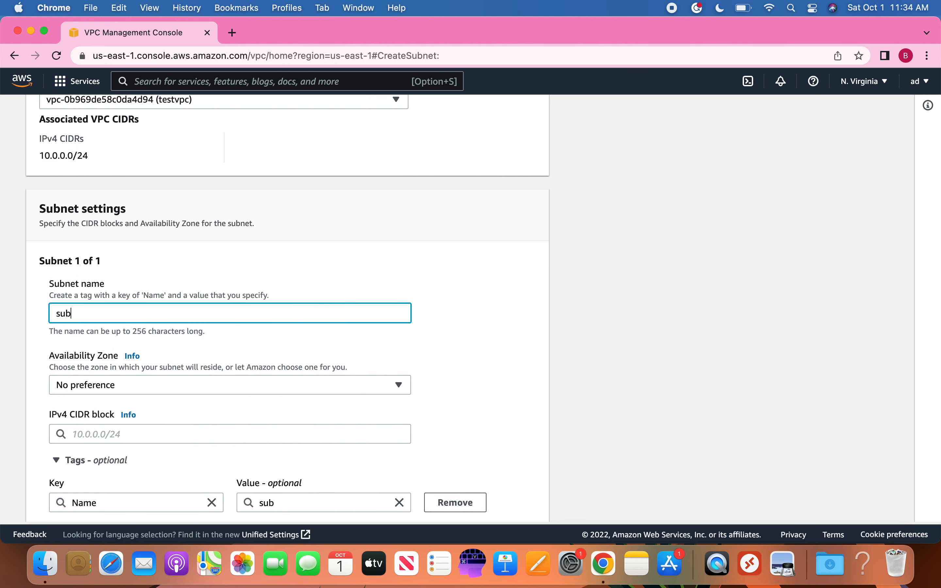
pyautogui.write('net1')
pyautogui.click(113, 384)
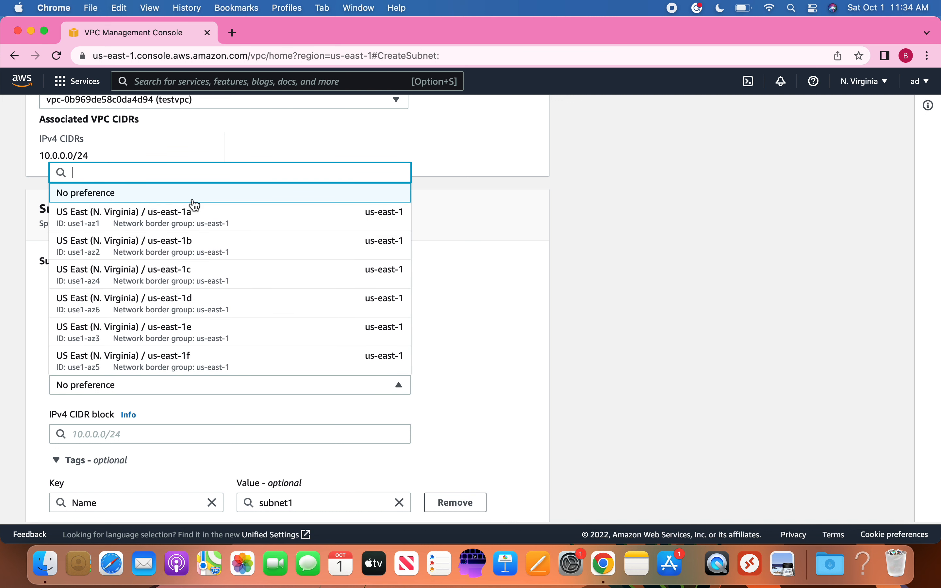
pyautogui.click(190, 218)
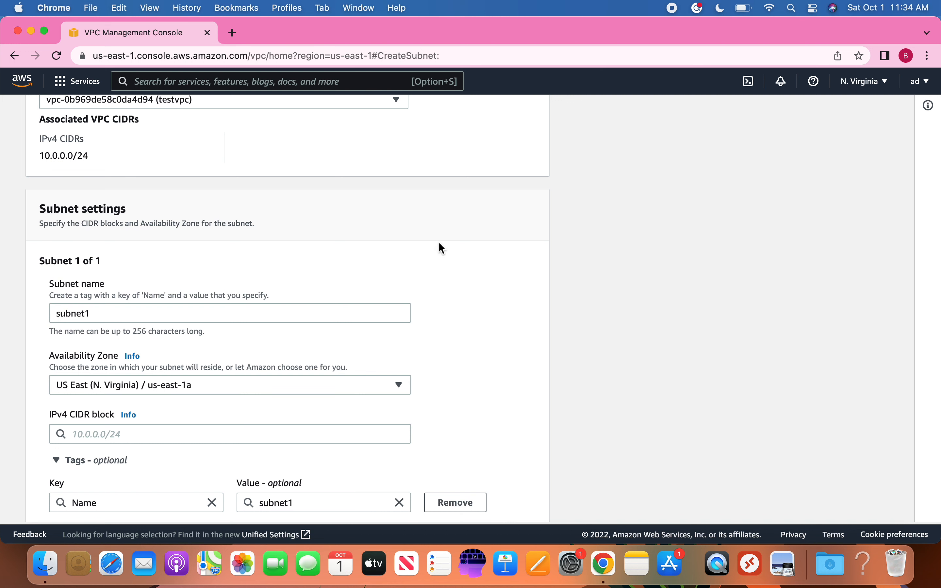
# Step: Set the IPv4 CIDR block of subnet1 to 10.0.0.0/24
pyautogui.scroll(-3, 474, 332)
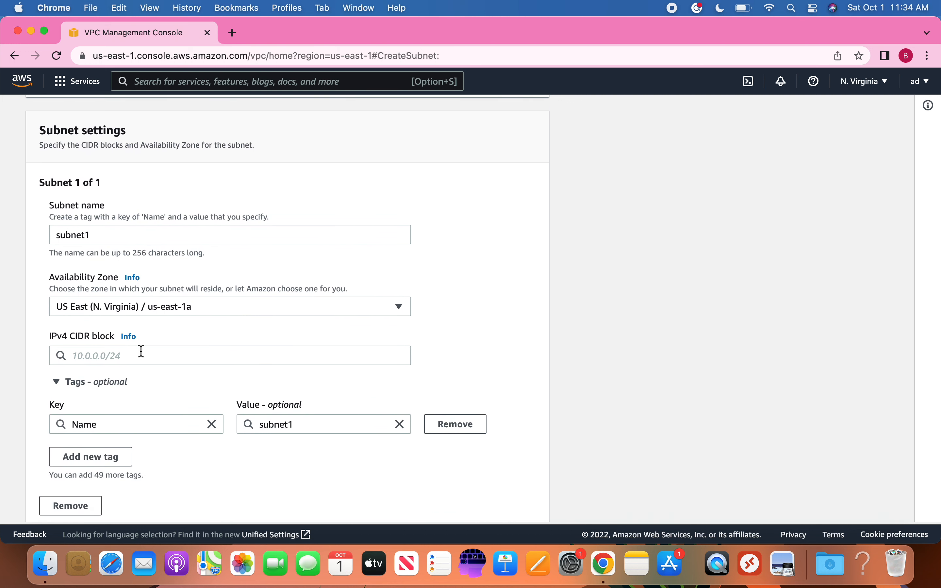
pyautogui.click(141, 351)
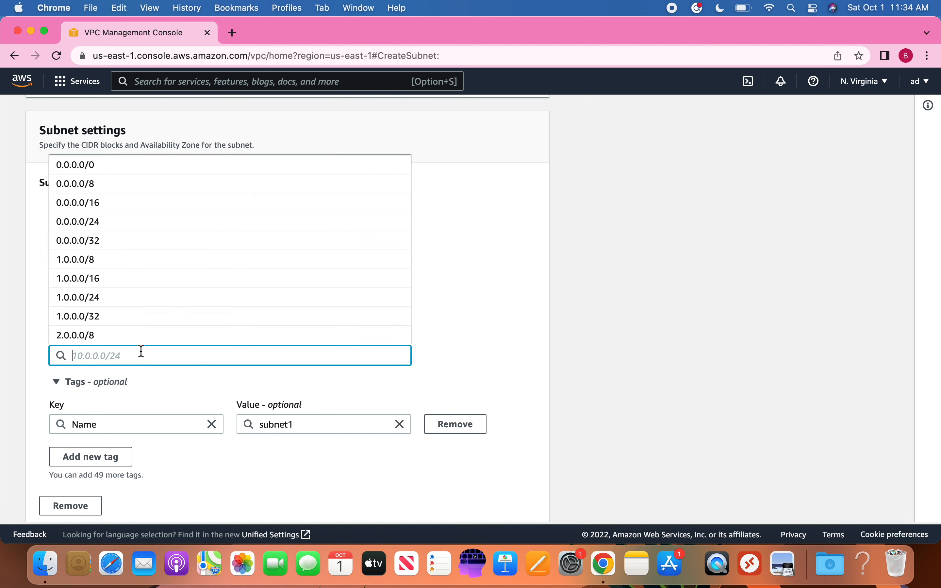
pyautogui.write('10')
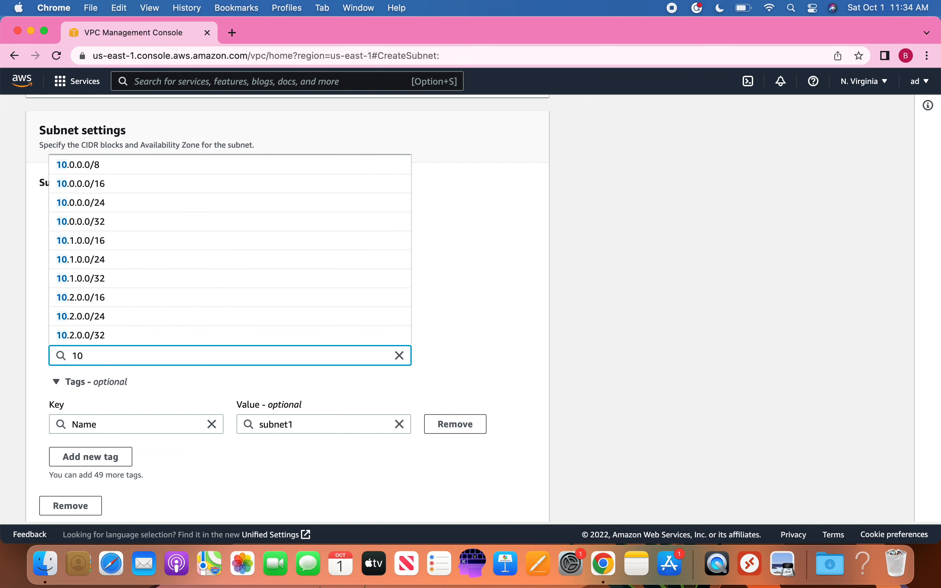
pyautogui.write('.0.0.0/24')
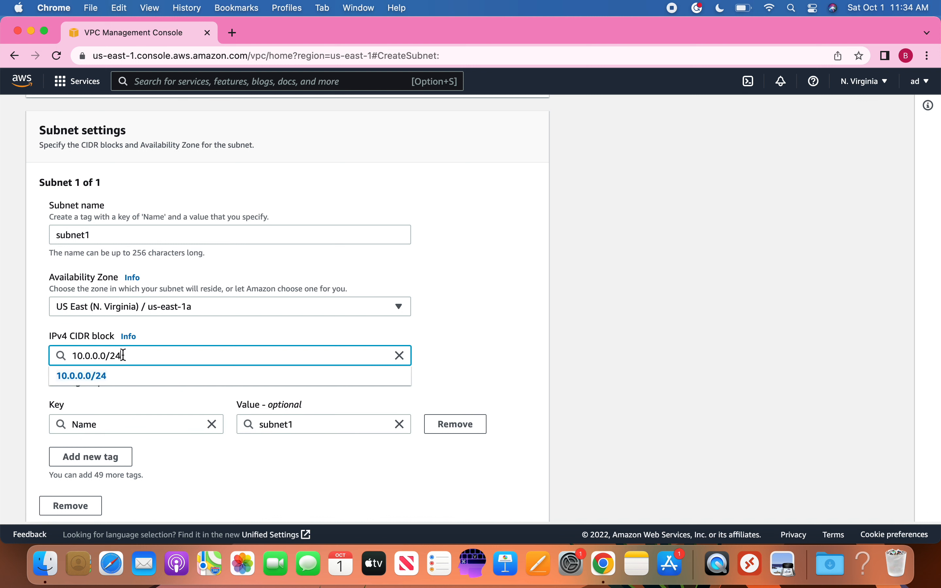
# Step: Change the IPv4 CIDR block of subnet1 to 10.0.0.0/25
pyautogui.click(110, 375)
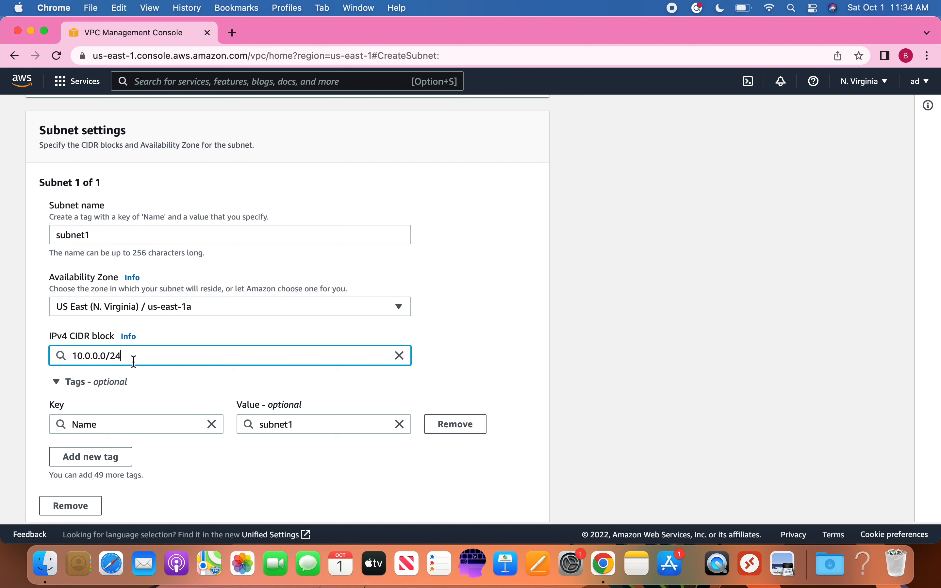
pyautogui.press('BackSpace')
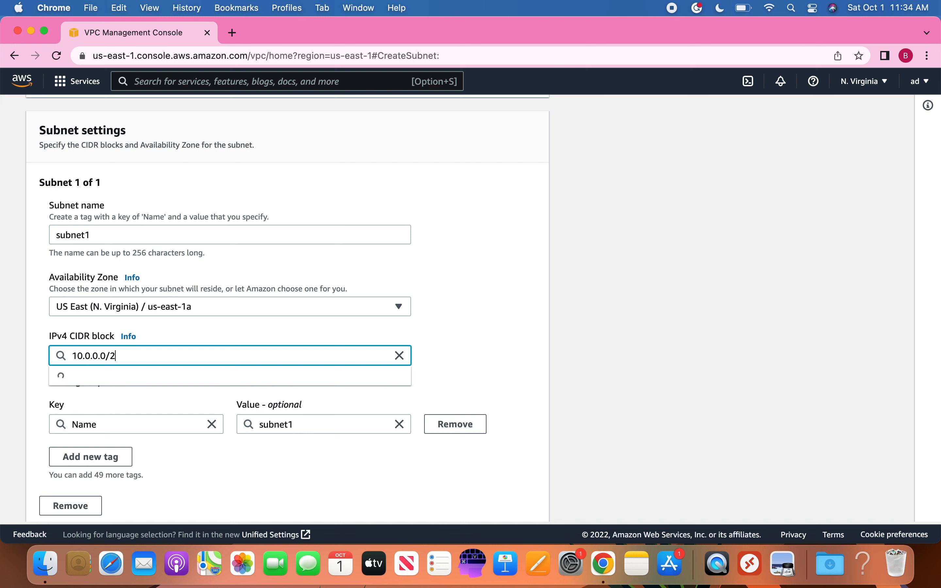
pyautogui.write('5')
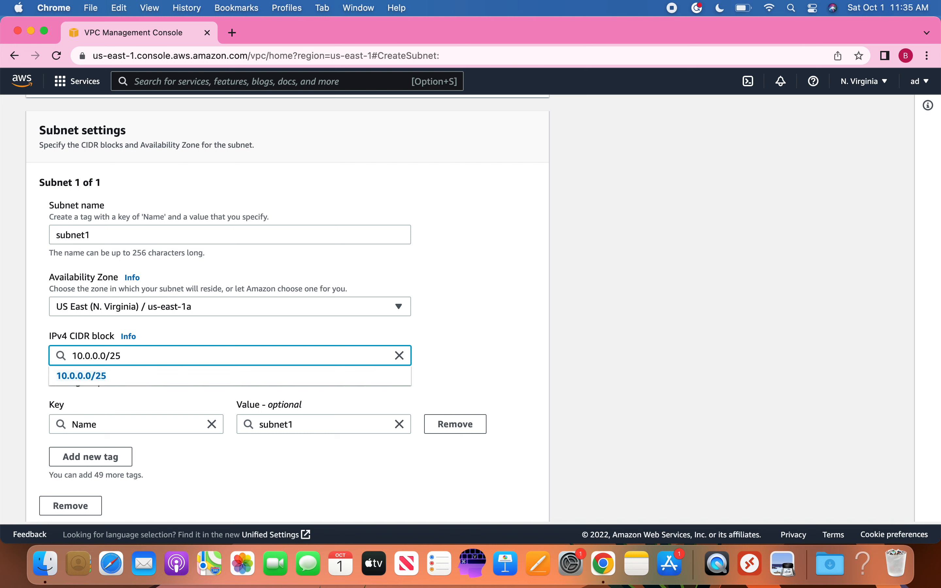
pyautogui.click(124, 380)
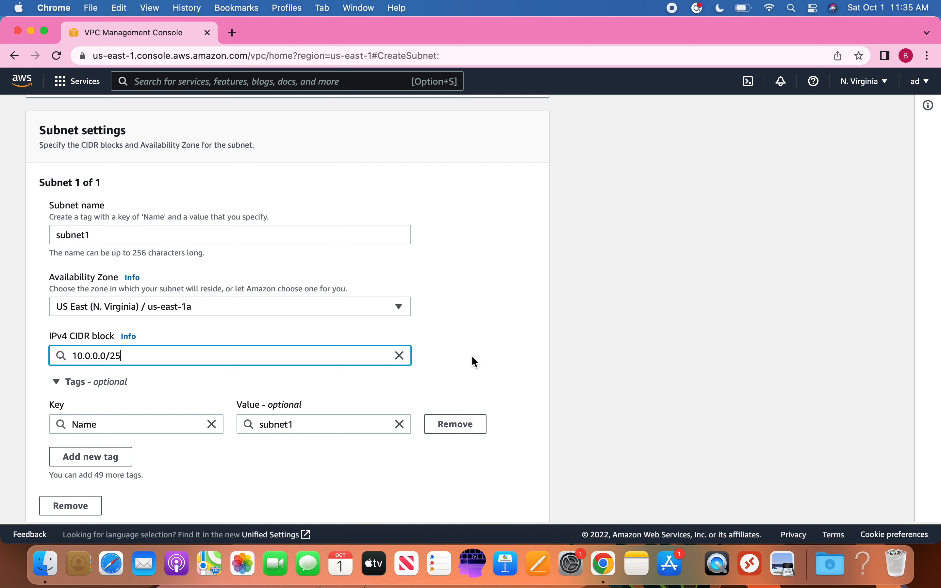
pyautogui.click(492, 358)
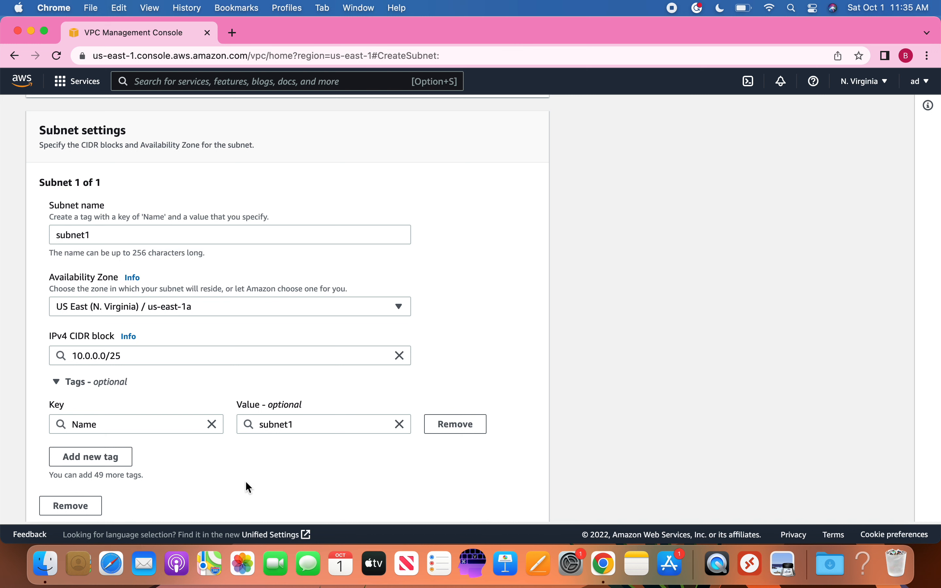
# Step: Add a second subnet to the creation form and name it sub2
pyautogui.scroll(-5, 249, 488)
pyautogui.click(81, 464)
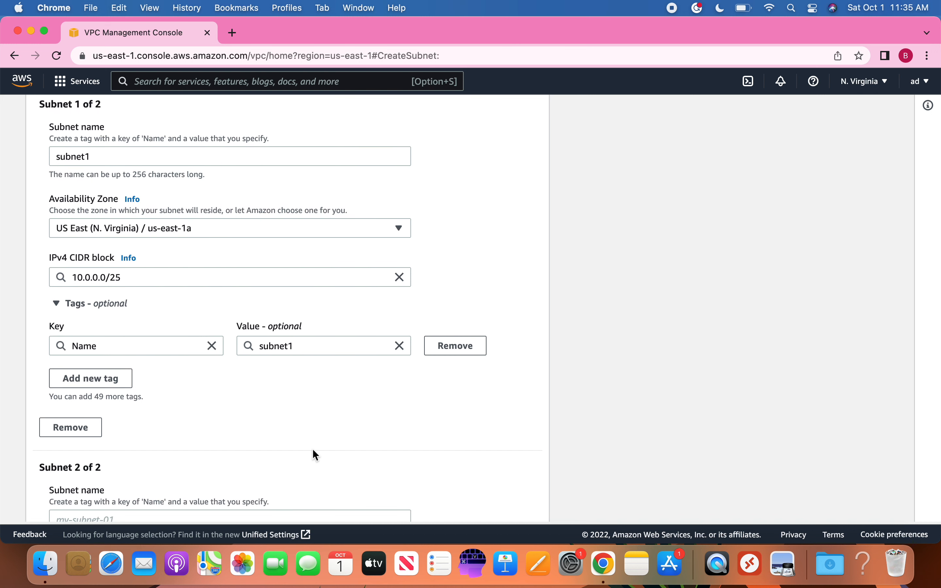
pyautogui.scroll(-5, 312, 449)
pyautogui.click(193, 443)
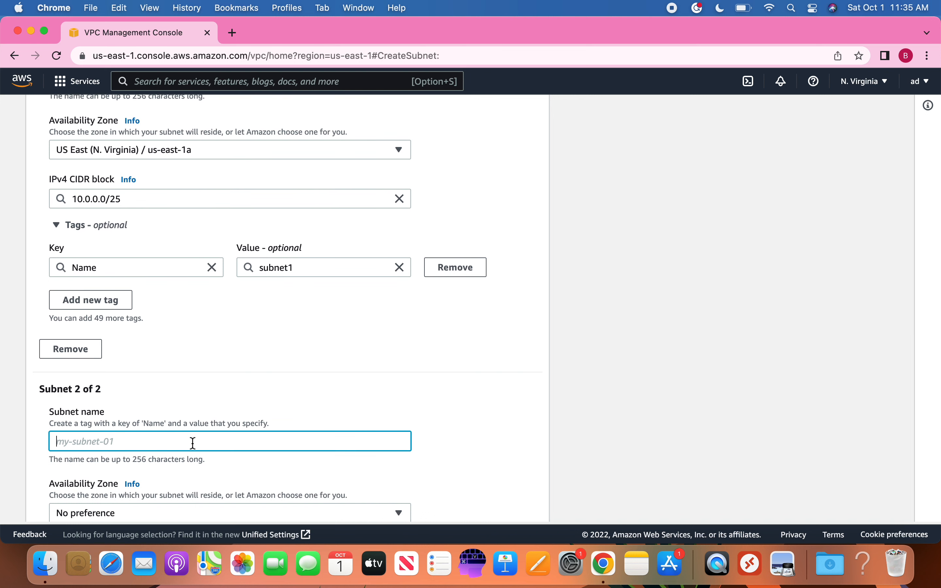
pyautogui.write('sub2')
pyautogui.click(460, 408)
# Step: Place sub2 in the US East (N. Virginia) / us-east-1a availability zone
pyautogui.scroll(-1, 460, 408)
pyautogui.scroll(-5, 459, 406)
pyautogui.click(341, 385)
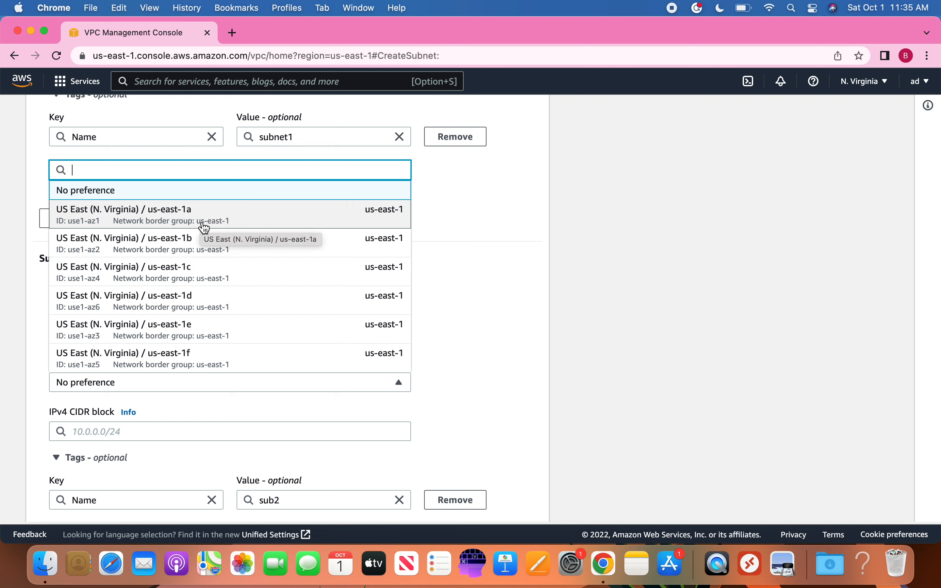
pyautogui.click(205, 226)
# Step: Set the IPv4 CIDR block of sub2 to 10.0.0.128/25
pyautogui.click(148, 436)
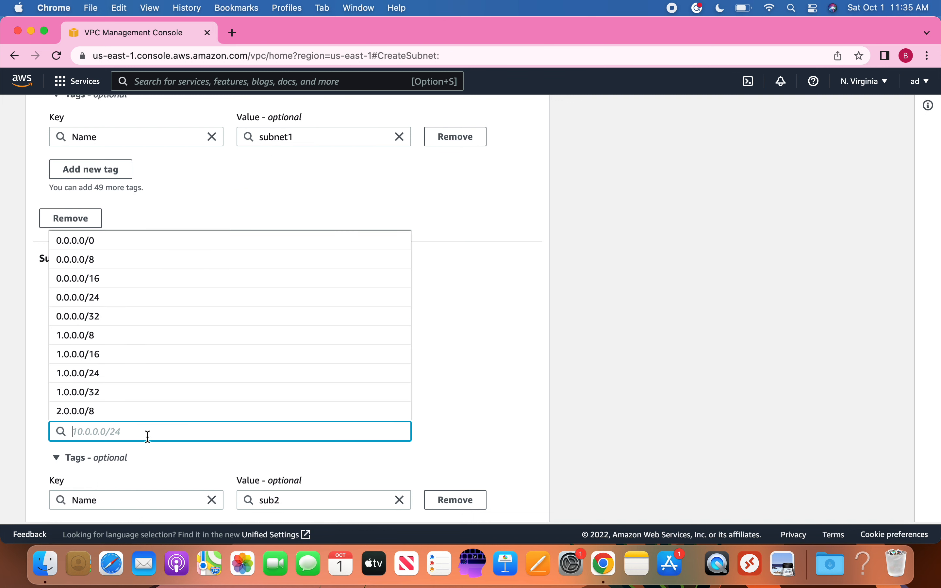
pyautogui.write('10')
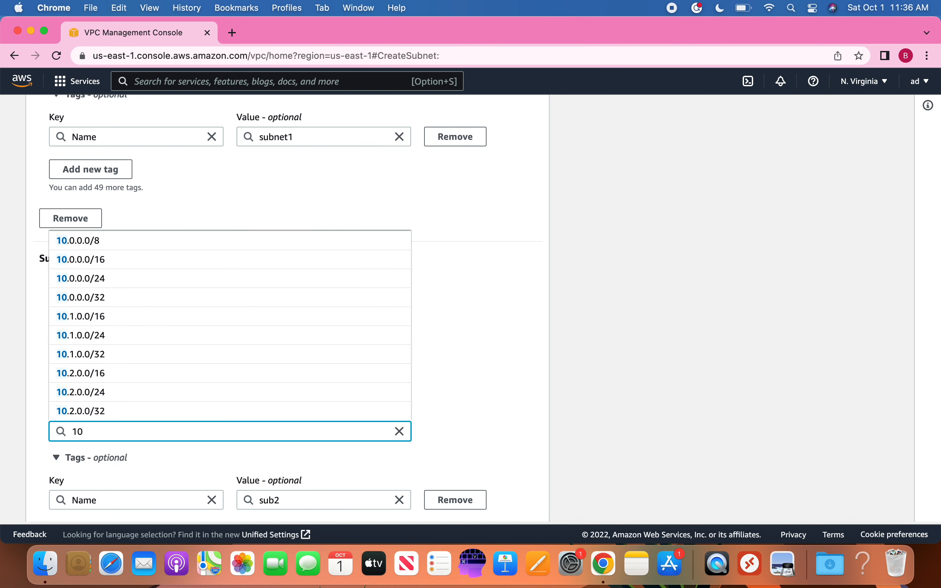
pyautogui.write('.0.0')
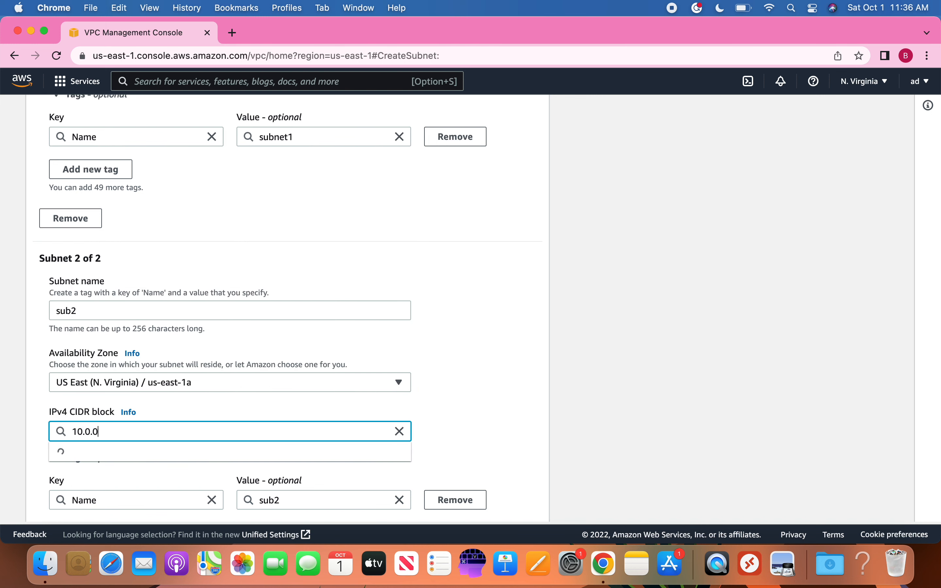
pyautogui.write('.0')
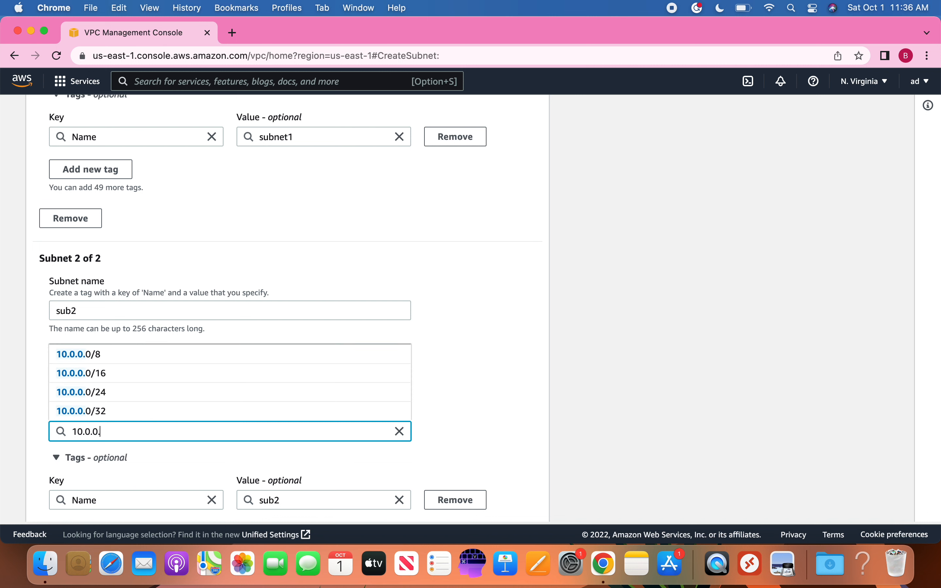
pyautogui.write('/25')
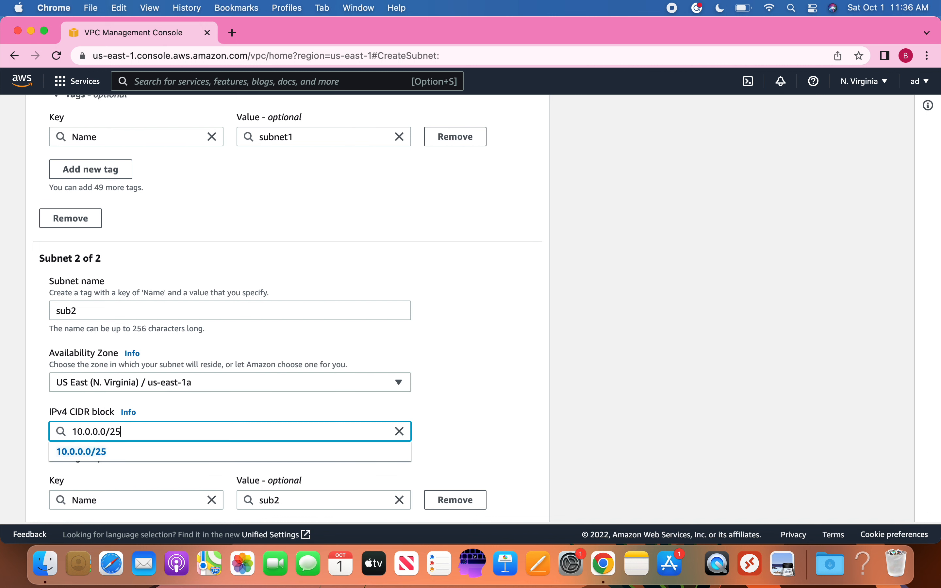
pyautogui.click(108, 435)
pyautogui.press('BackSpace')
pyautogui.write('128')
pyautogui.click(129, 452)
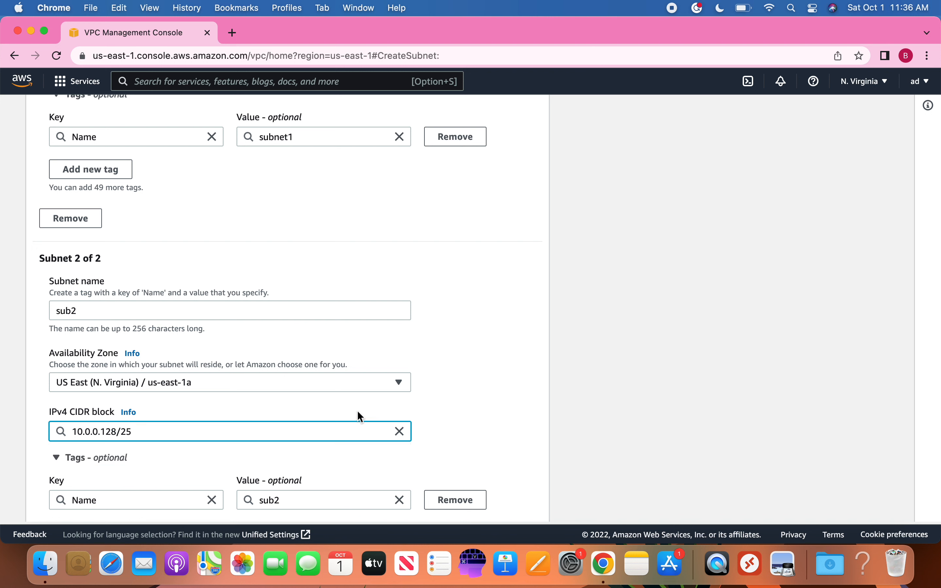
pyautogui.click(464, 416)
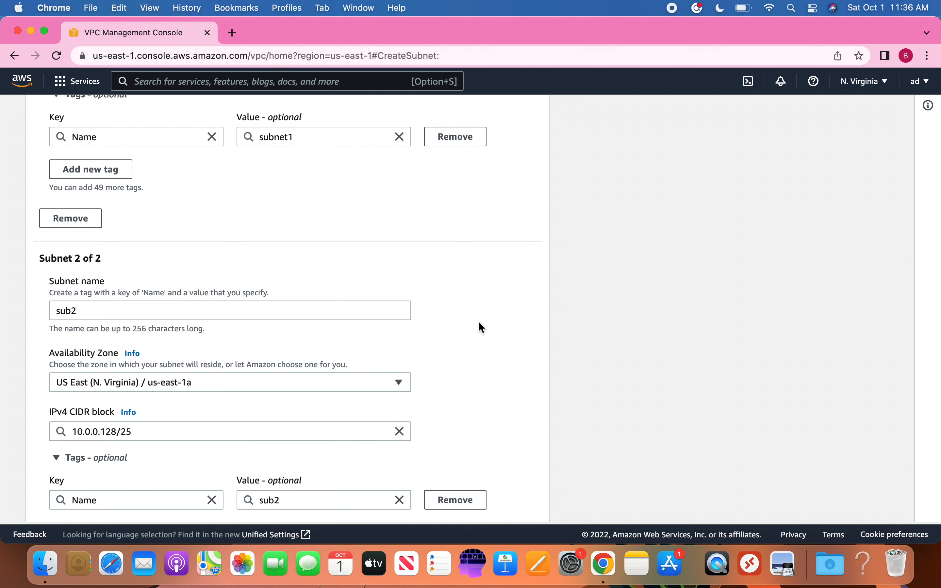
# Step: Review the VPC's associated IPv4 CIDR and compare it with the settings entered for both subnets
pyautogui.scroll(3, 479, 322)
pyautogui.scroll(5, 478, 323)
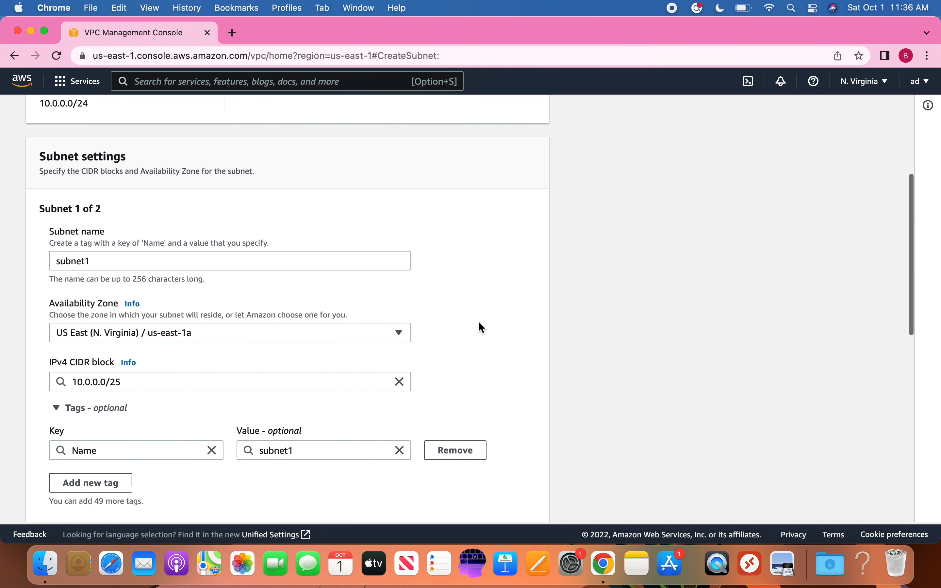
pyautogui.scroll(2, 479, 321)
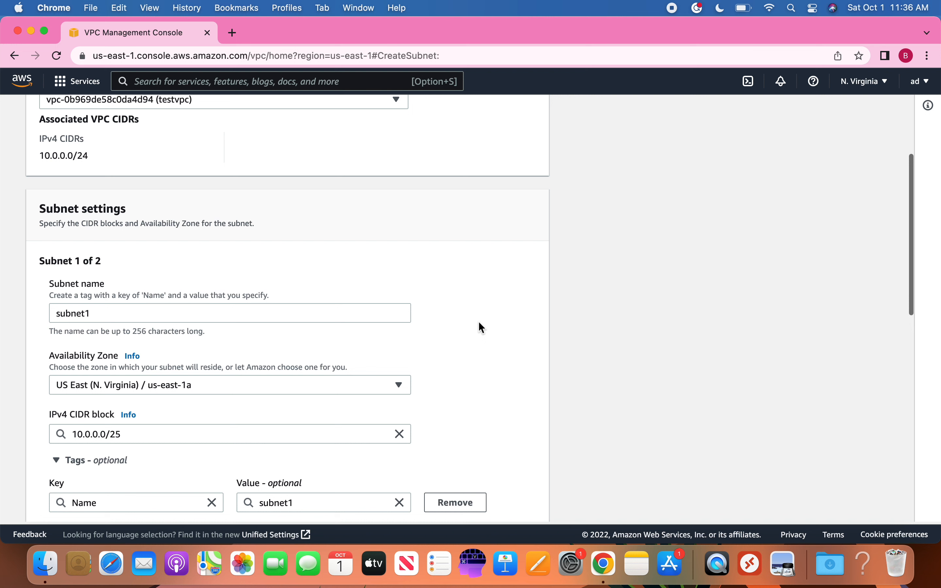
pyautogui.tripleClick(57, 155)
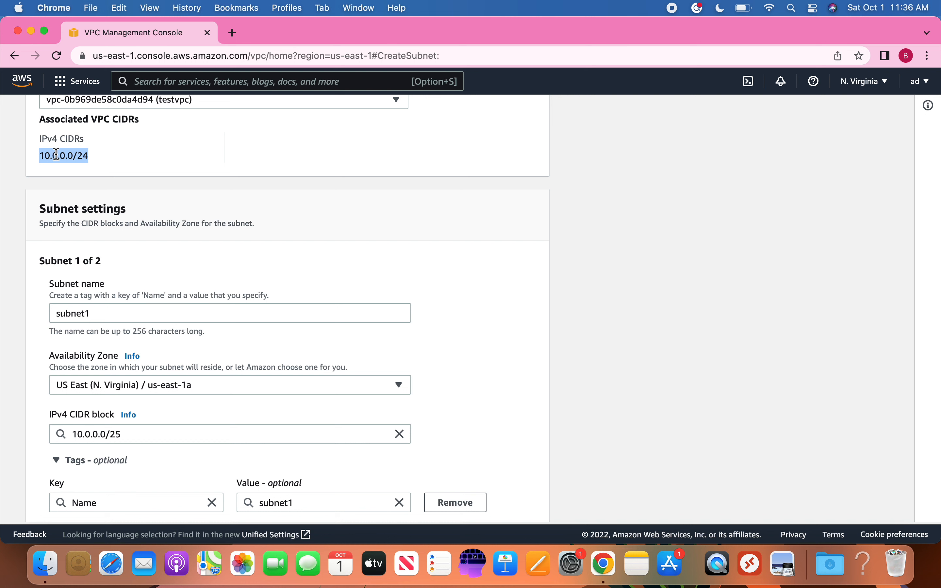
pyautogui.click(484, 361)
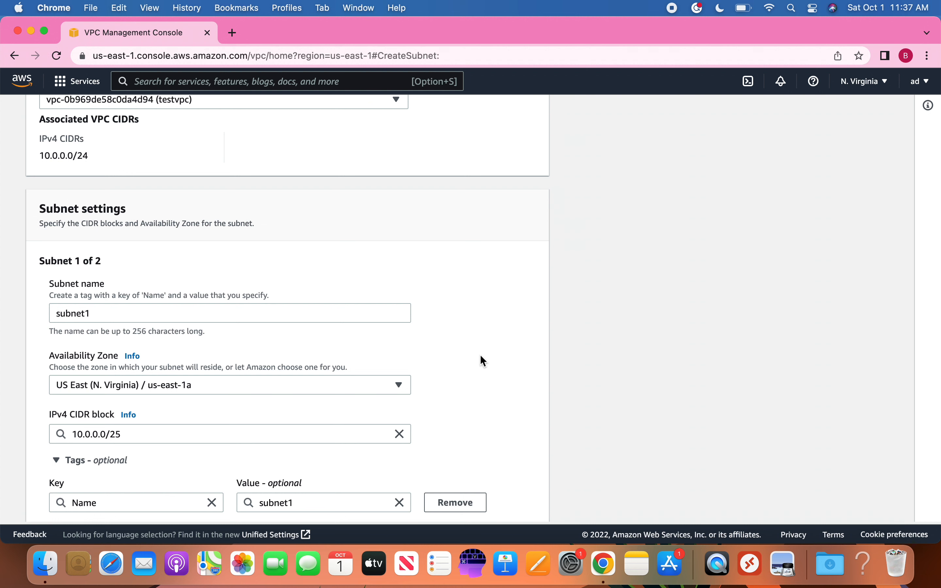
pyautogui.scroll(-5, 483, 361)
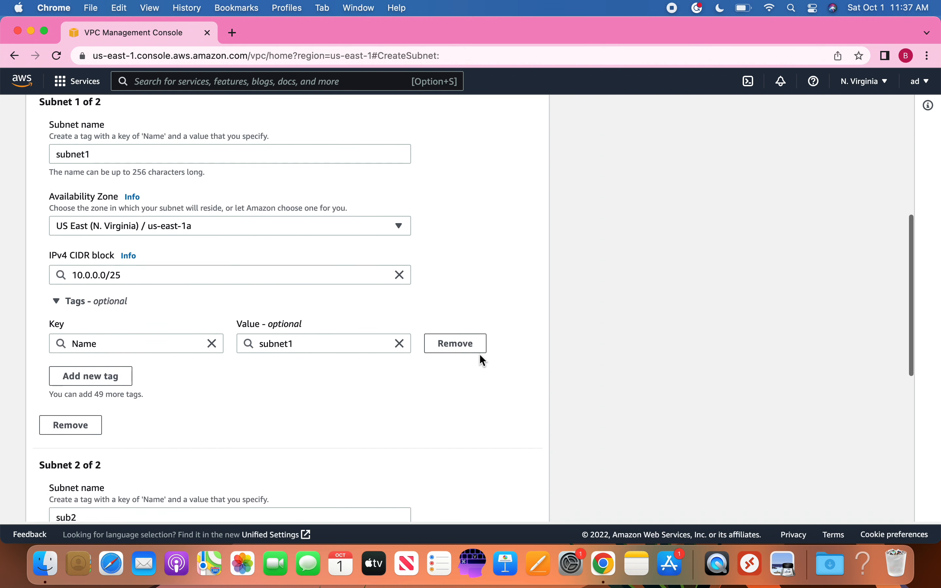
pyautogui.scroll(-2, 483, 361)
pyautogui.scroll(2, 480, 355)
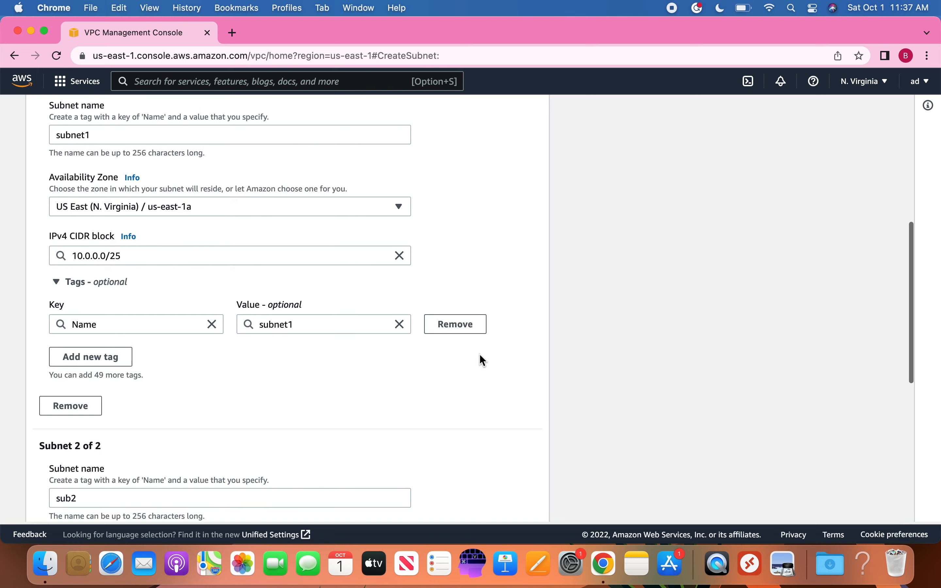
pyautogui.scroll(-3, 480, 355)
# Step: Rename the first subnet from subnet1 to sub1
pyautogui.scroll(4, 481, 356)
pyautogui.click(111, 187)
pyautogui.press('BackSpace')
pyautogui.press('BackSpace')
pyautogui.press('BackSpace')
pyautogui.press('BackSpace')
pyautogui.write('1')
pyautogui.click(475, 265)
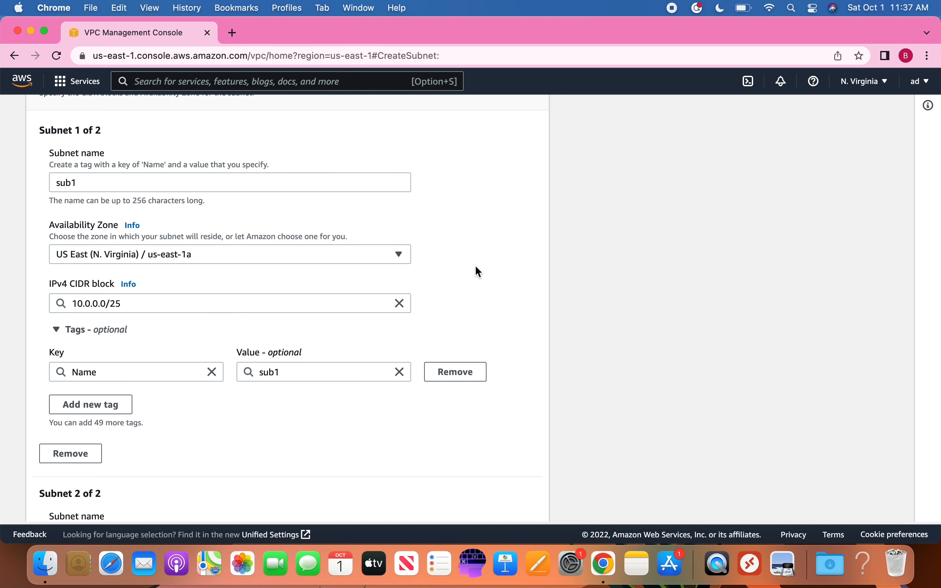
# Step: Create the two subnets sub1 and sub2 with the entered settings
pyautogui.scroll(-3, 475, 266)
pyautogui.scroll(-6, 478, 272)
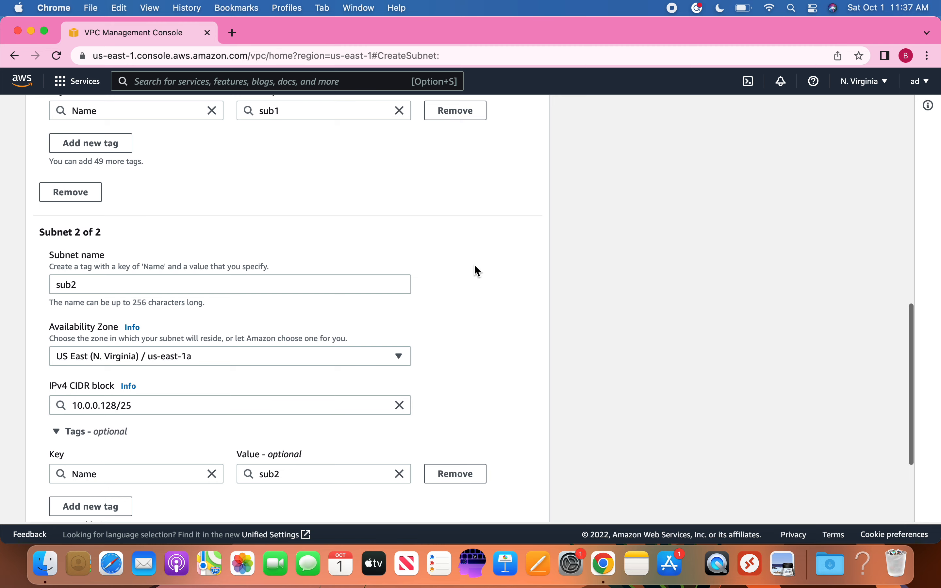
pyautogui.scroll(-2, 478, 271)
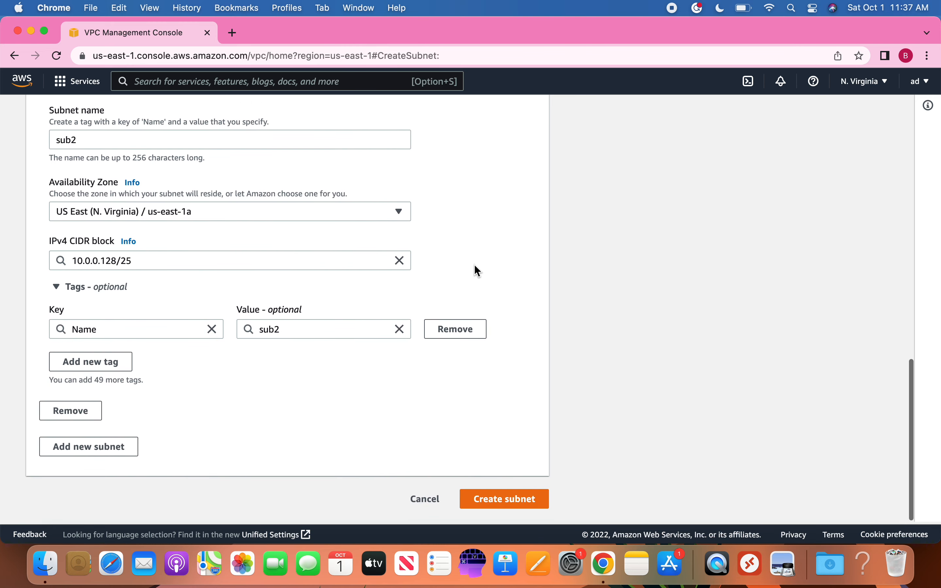
pyautogui.click(502, 504)
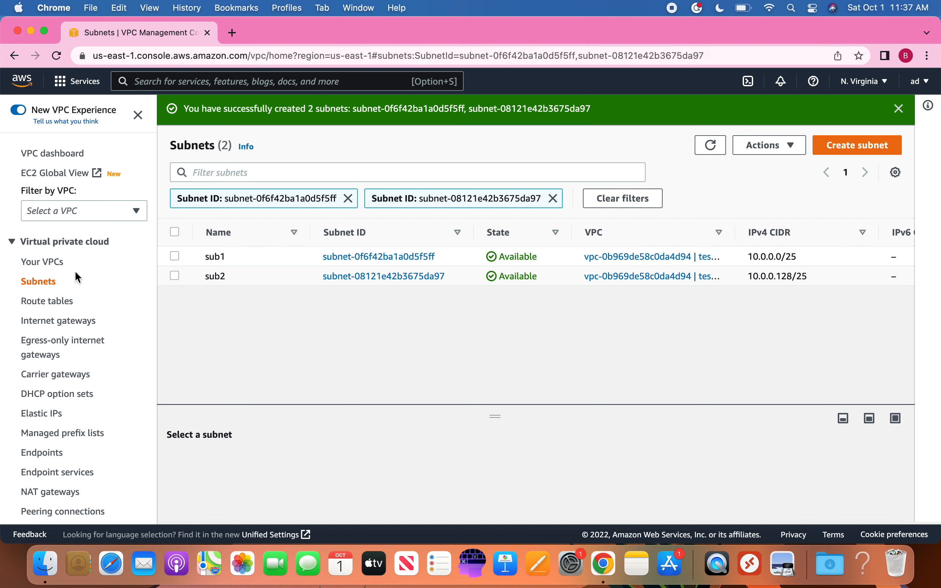
# Step: View the VPC list with testvpc deselected, and open the unfiltered list of all subnets
pyautogui.click(50, 268)
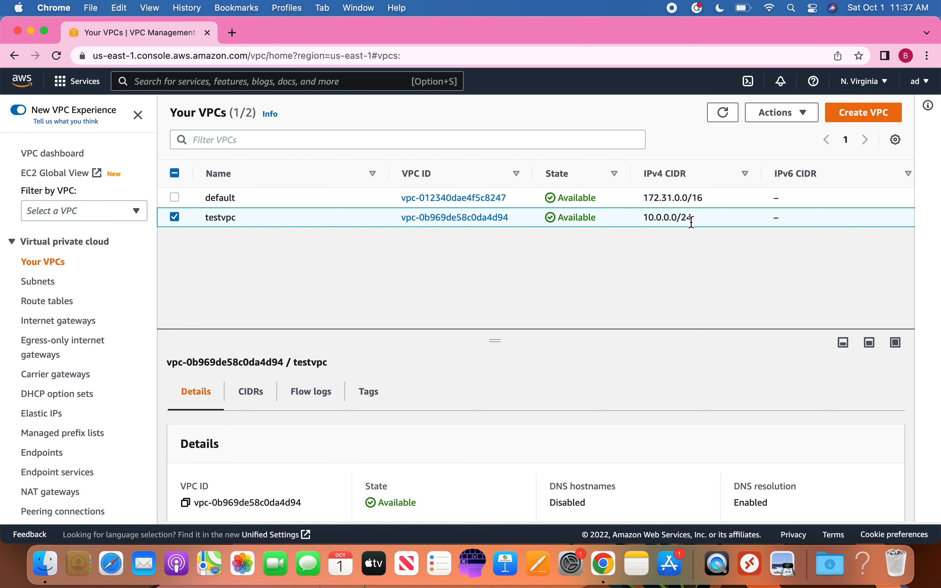
pyautogui.click(174, 222)
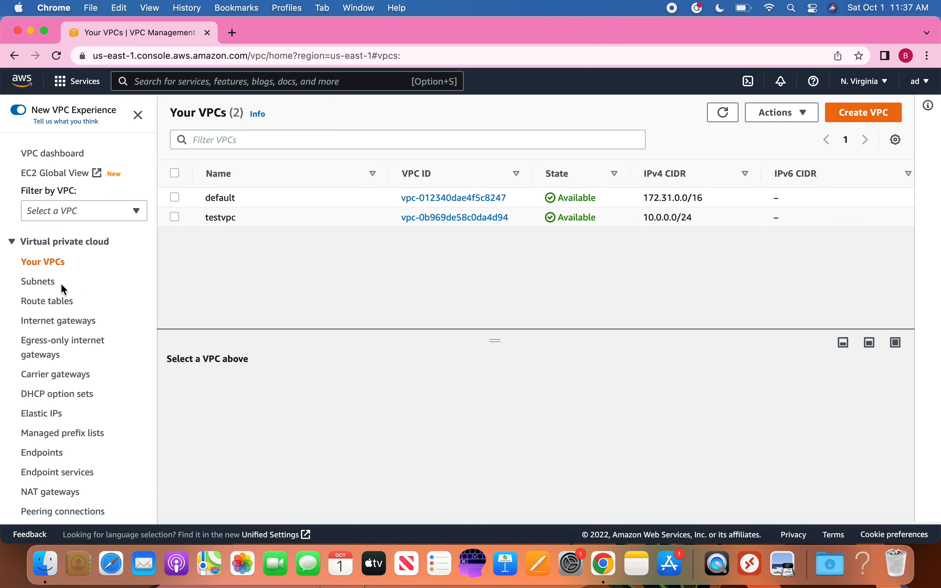
pyautogui.click(46, 287)
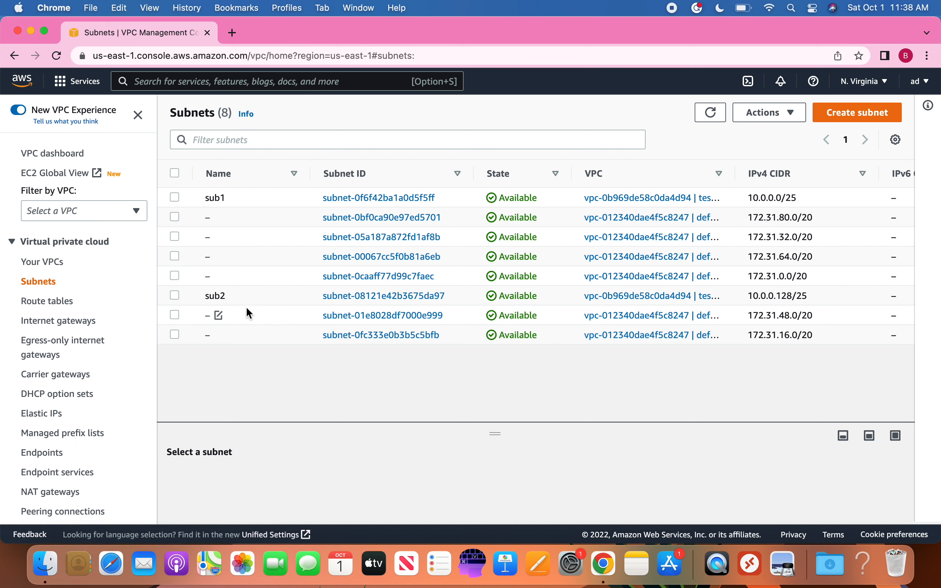